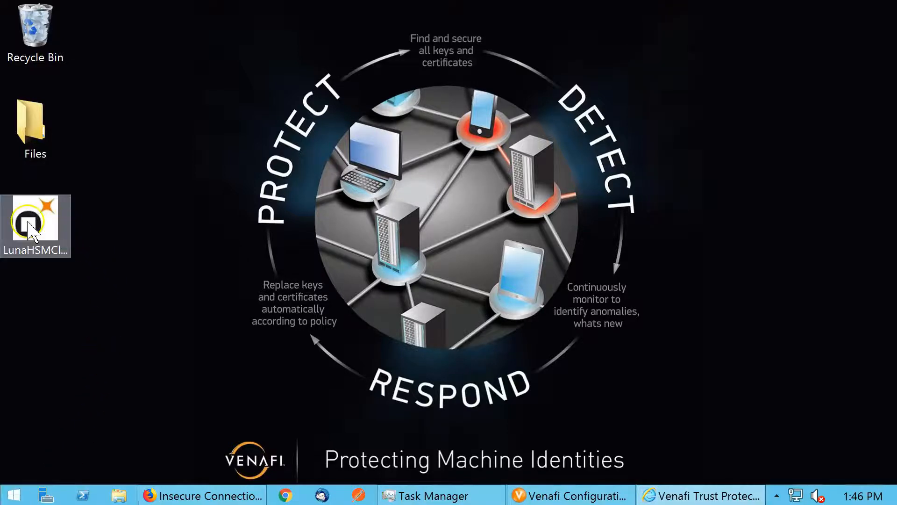
Launch the Luna HSM Client 7.1.0 installer from the desktop as far as feature selection, accepting the license agreement
right_click(29, 228)
left_click(106, 196)
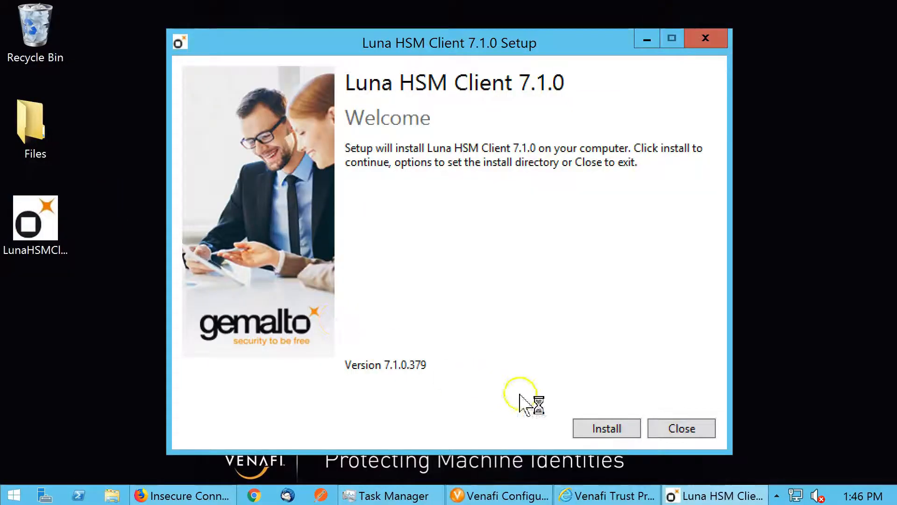
left_click(606, 427)
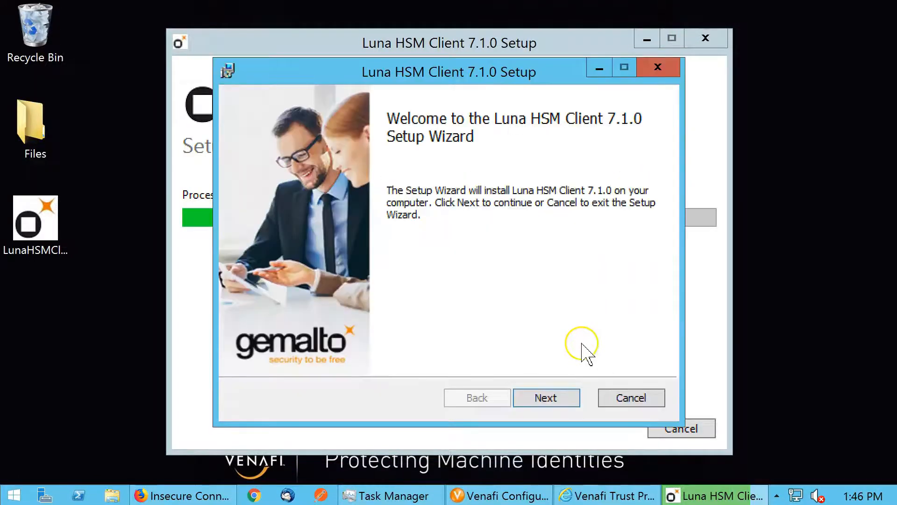
left_click(545, 398)
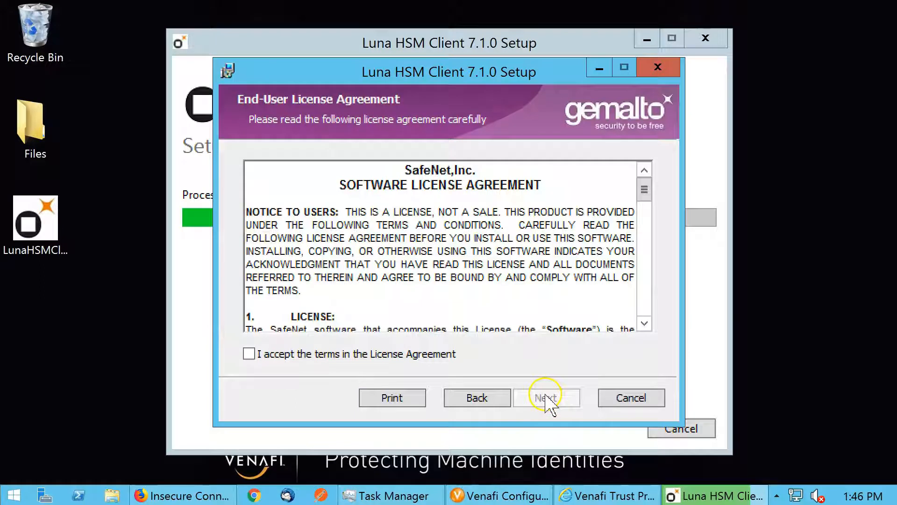
left_click(351, 355)
left_click(519, 393)
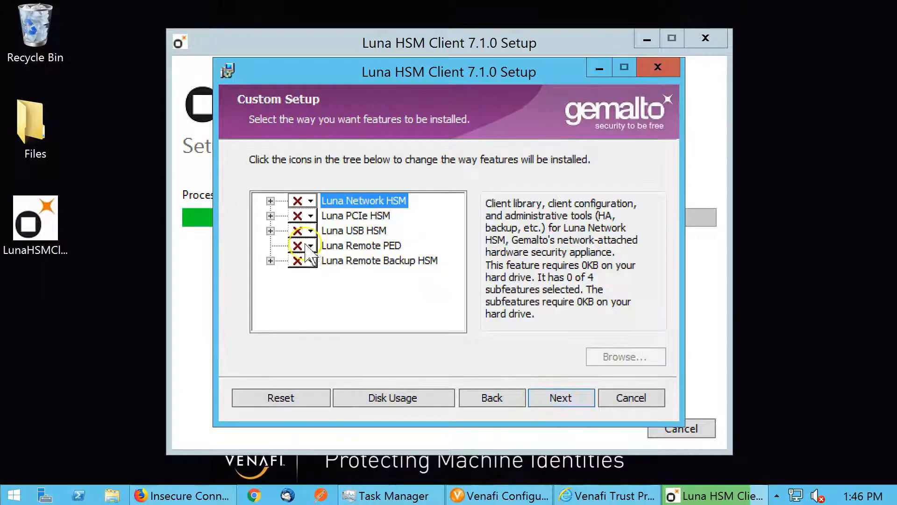
Set Luna Network HSM to install locally with the Luna CSP (CAPI) subfeature, and make Luna JSP and Luna JCProv unavailable
left_click(308, 201)
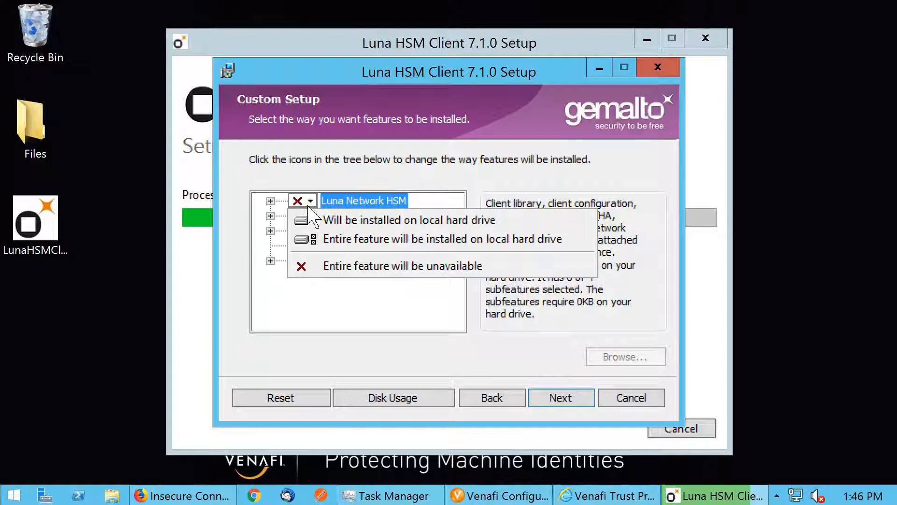
left_click(327, 220)
left_click(271, 201)
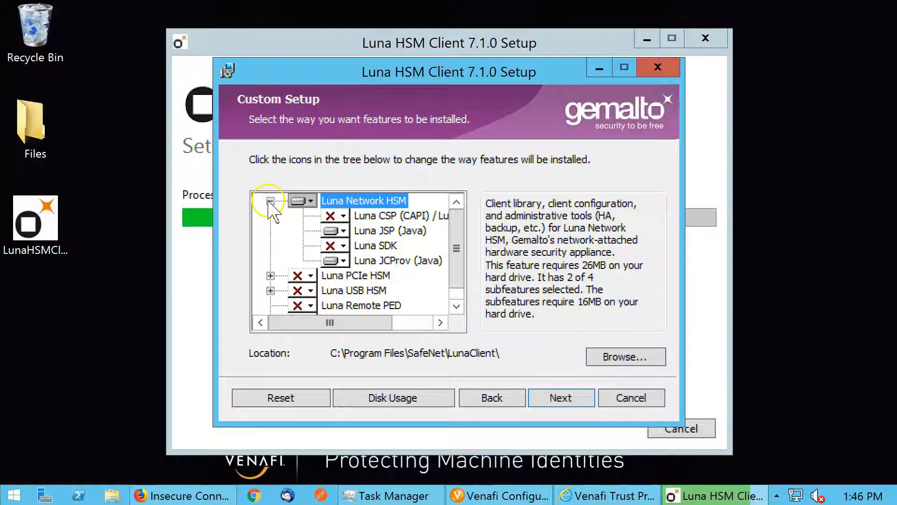
left_click(334, 231)
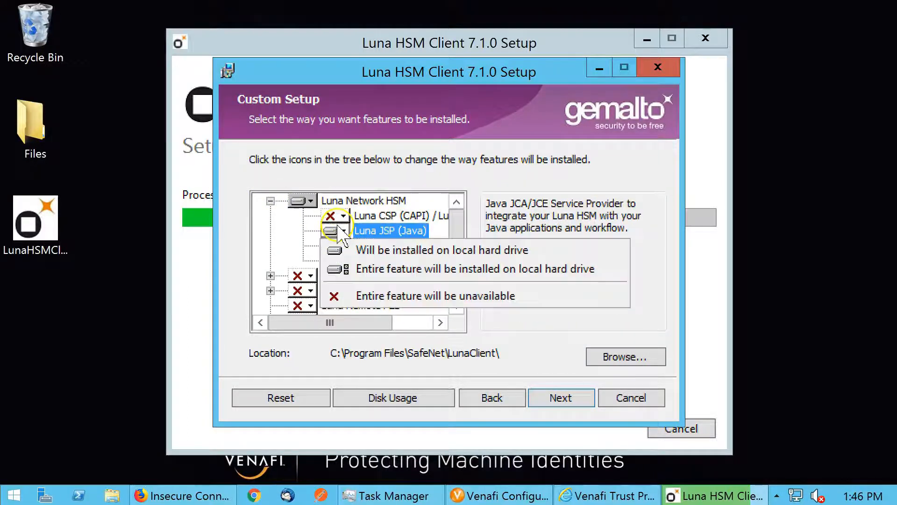
left_click(353, 296)
left_click(334, 215)
left_click(356, 232)
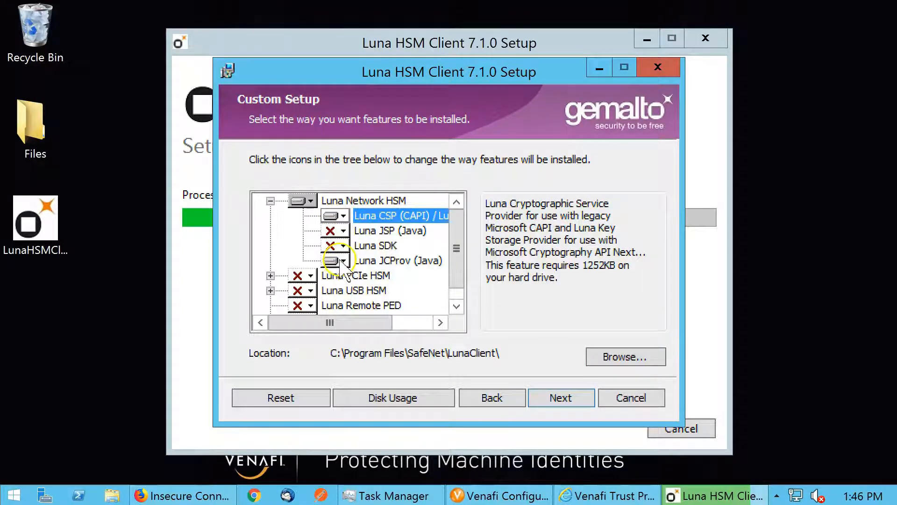
left_click(342, 263)
left_click(356, 322)
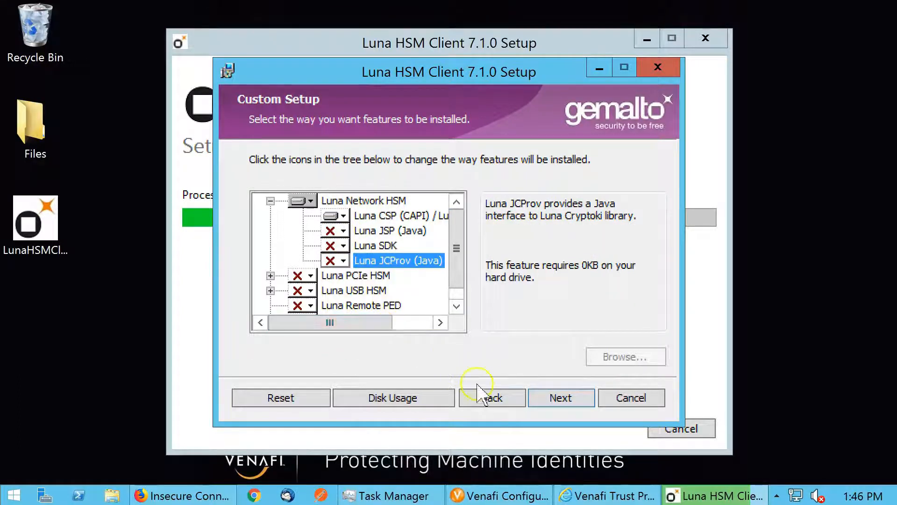
Install the Luna HSM Client with the chosen features and close the finished setup
left_click(560, 398)
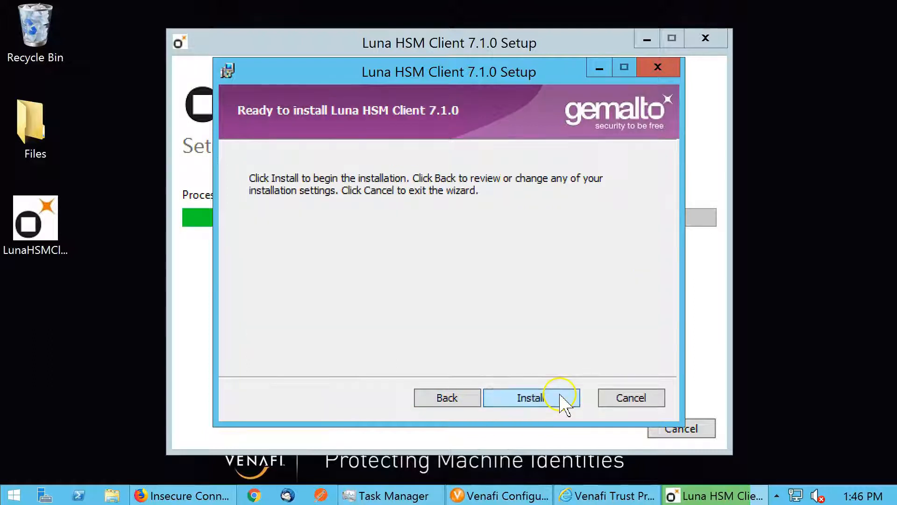
left_click(563, 399)
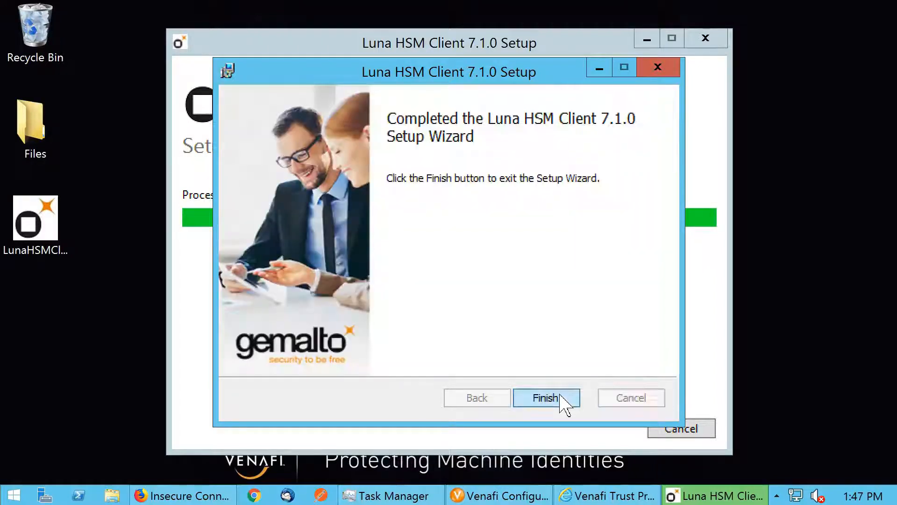
left_click(546, 397)
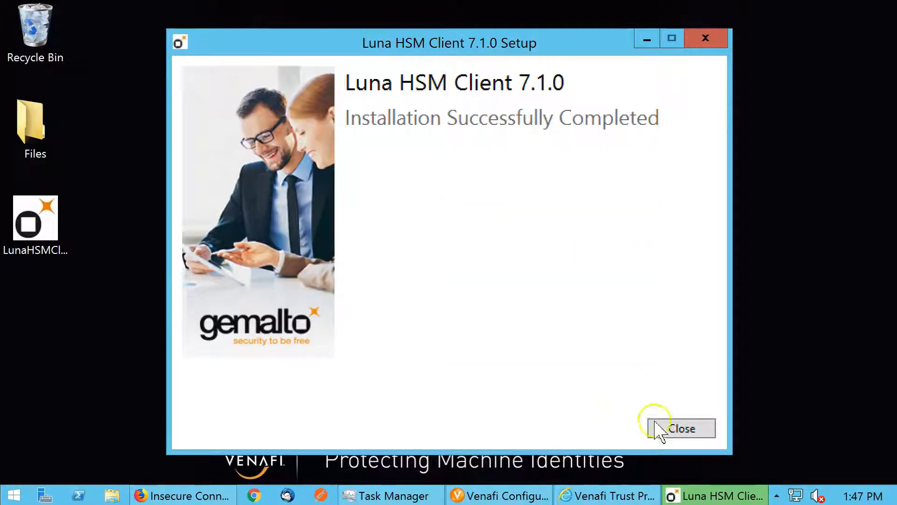
left_click(680, 430)
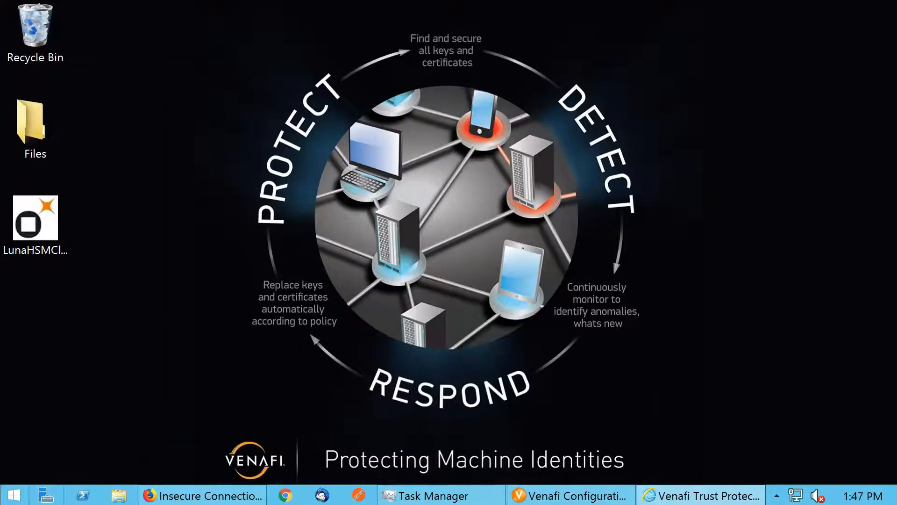
In a Command Prompt, change to \Program Files\SafeNet\LunaClient and list the folder's contents
left_click(13, 495)
left_click(440, 248)
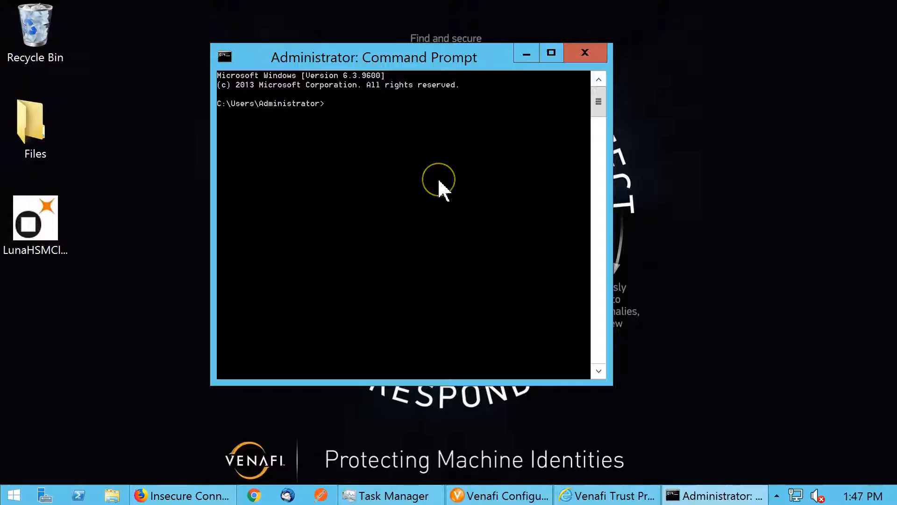
type("cd \"\\Program Files\"\\")
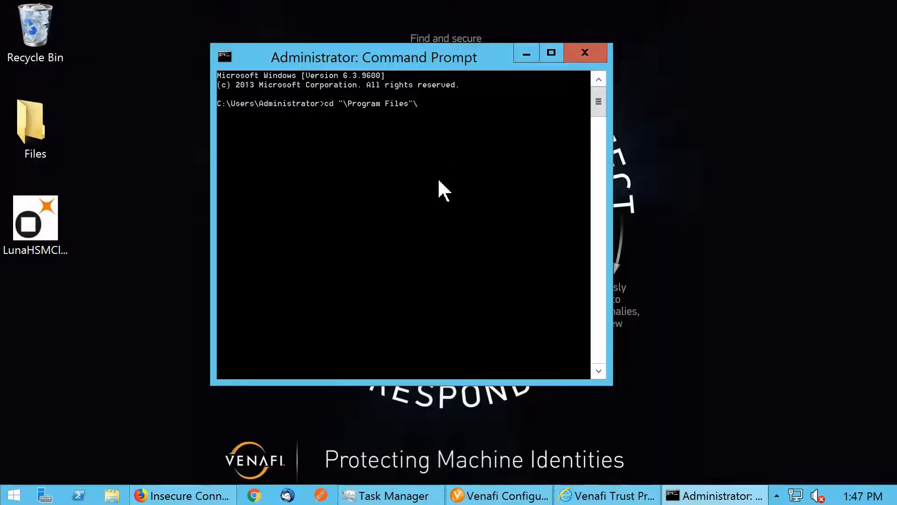
type("sa")
key("Tab")
type("\\lu")
key("Tab")
key("Return")
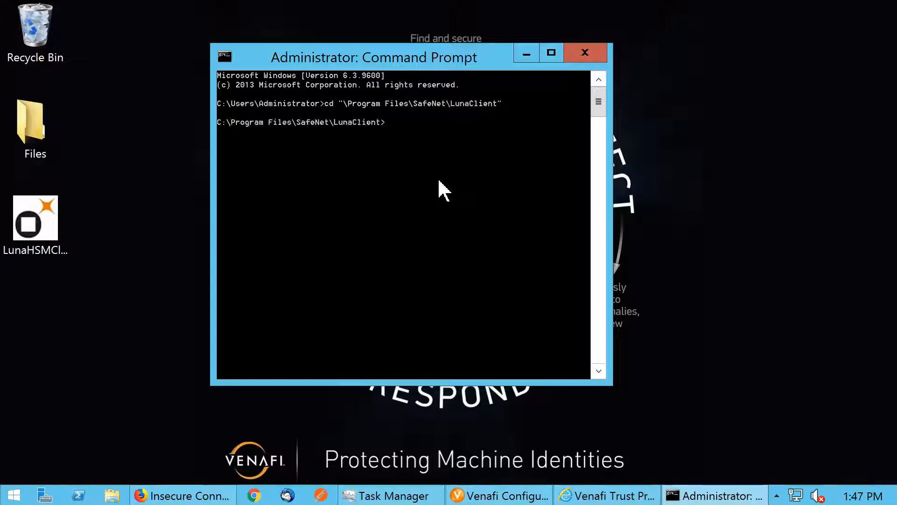
type("dir")
key("Return")
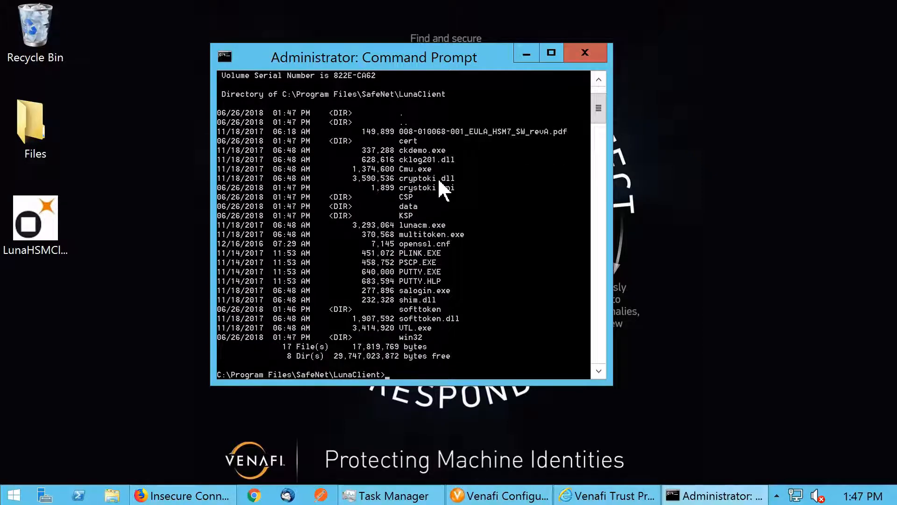
Start the lunacm utility from the LunaClient folder
left_click(520, 152)
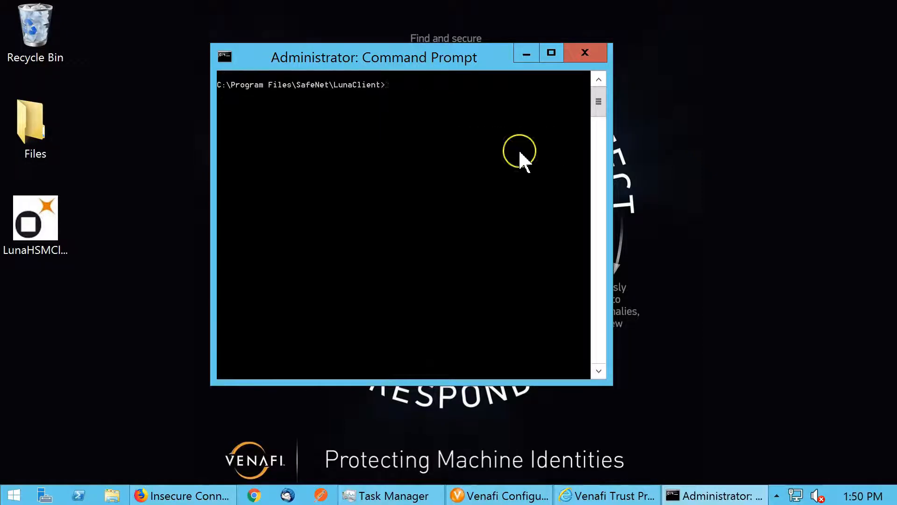
type("lunacm")
key("Return")
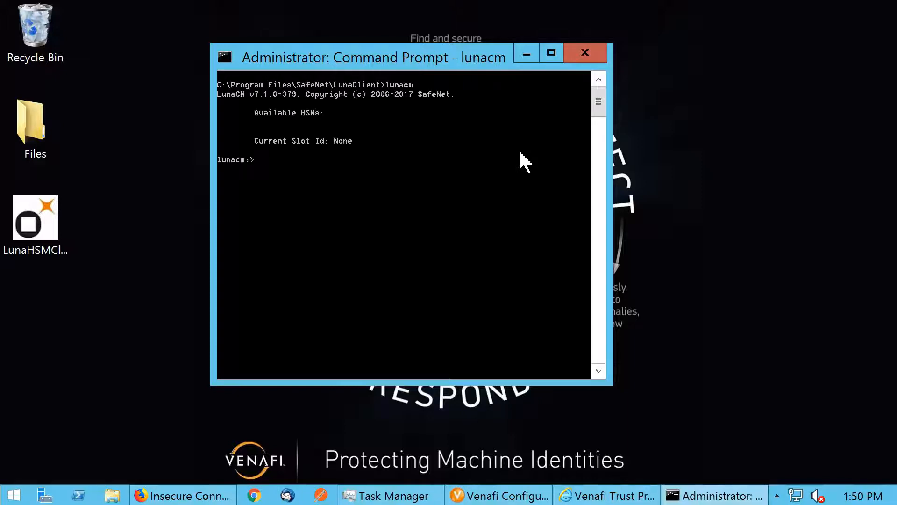
Run "ccfg dp -n luna7.auth-demo.com -c venafi-demo -par par1" in lunacm and submit the appliance admin password
right_click(520, 153)
left_click(553, 195)
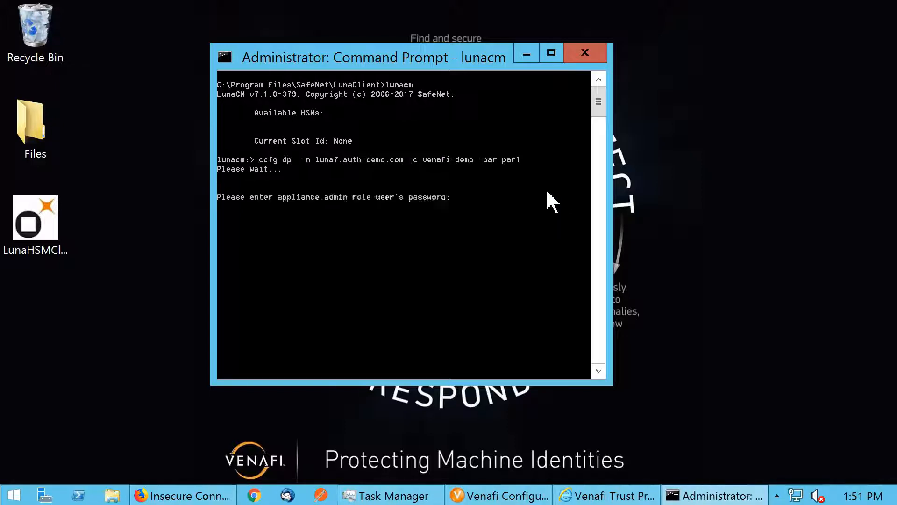
key("Return")
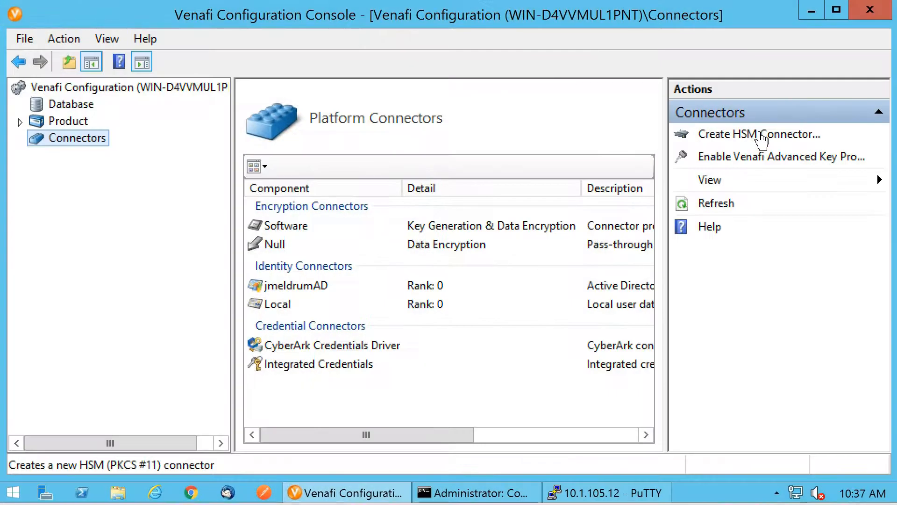
Start creating an HSM connector in the Venafi Configuration Console, authenticating as admin with the account password
left_click(760, 134)
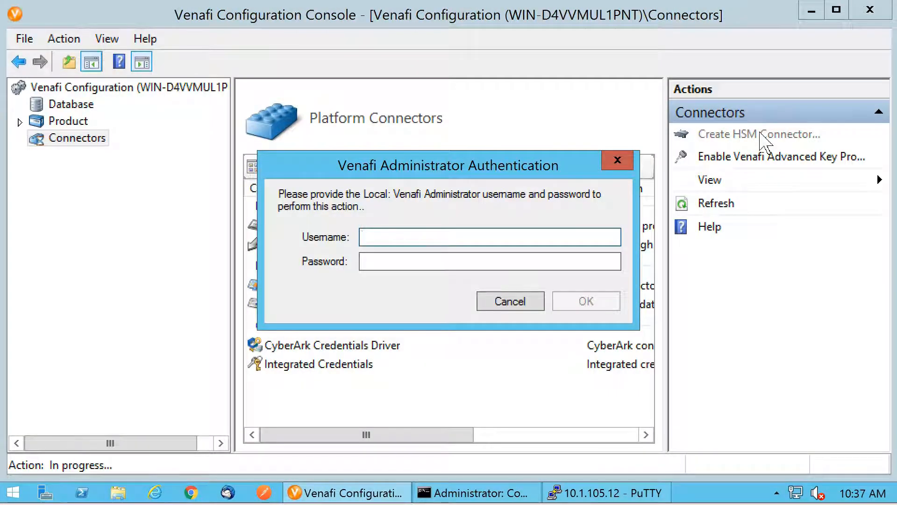
left_click(425, 234)
type("admin")
key("Tab")
type("••••")
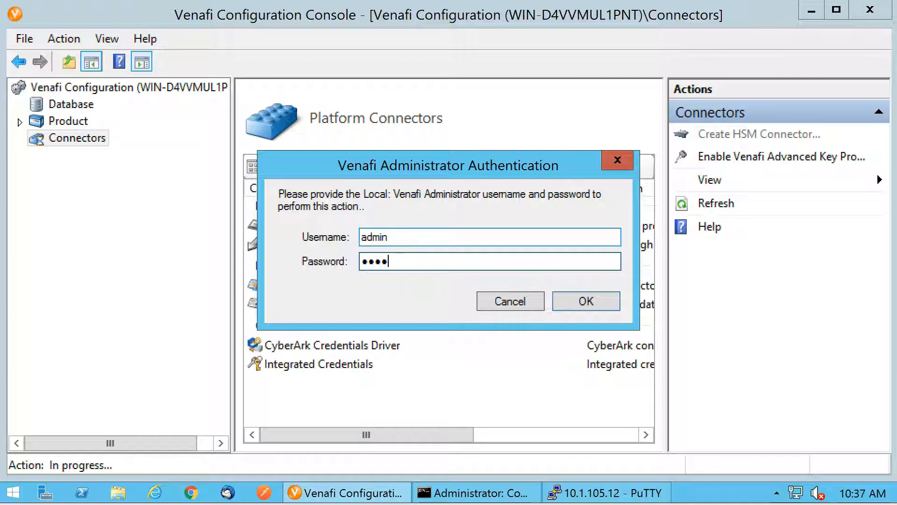
left_click(586, 300)
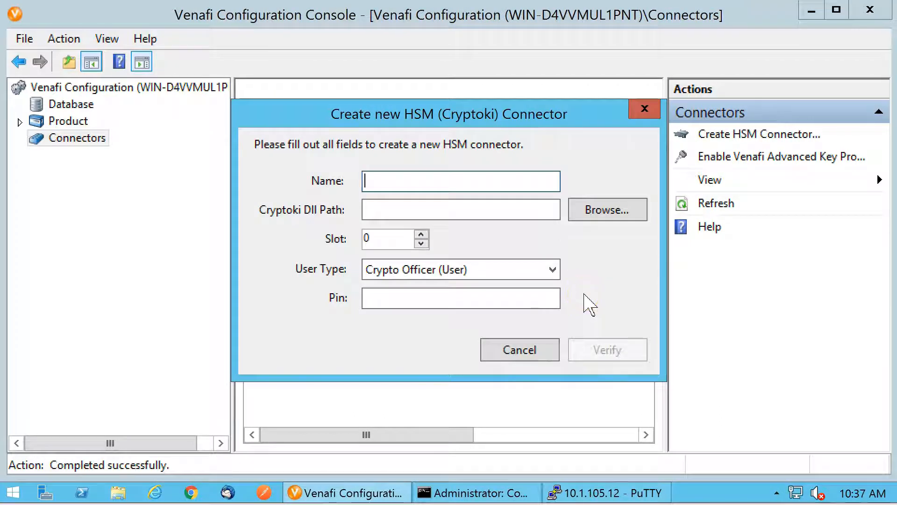
Name the HSM connector Luna SA (KE) and choose cryptoki.dll from the LunaClient folder as its Cryptoki DLL
type("Luna SA (KE")
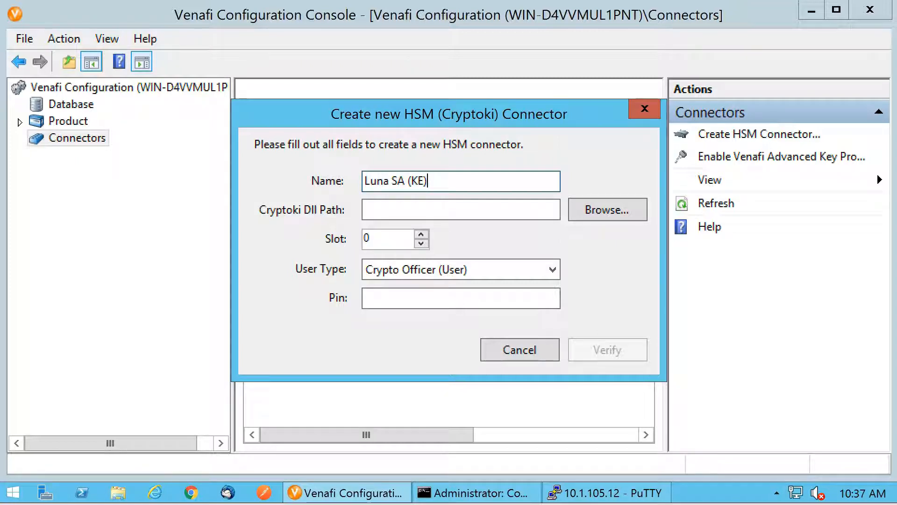
left_click(617, 206)
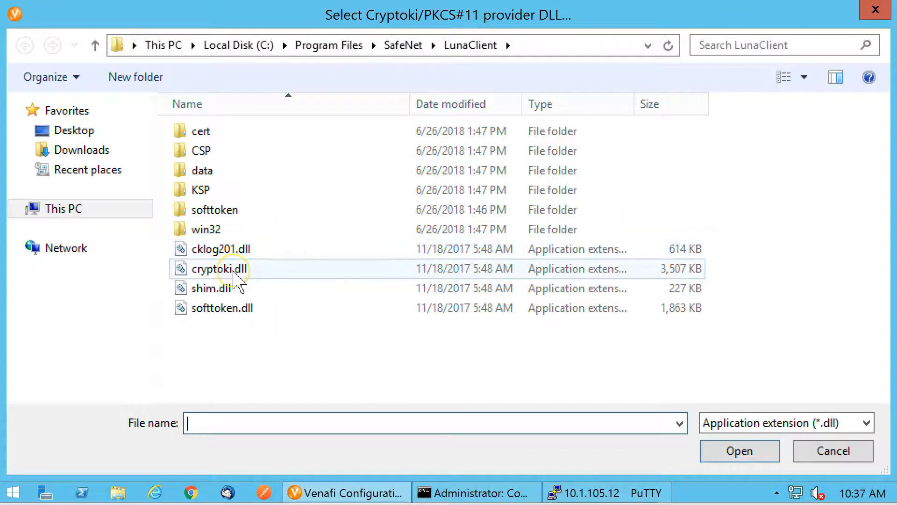
double_click(220, 270)
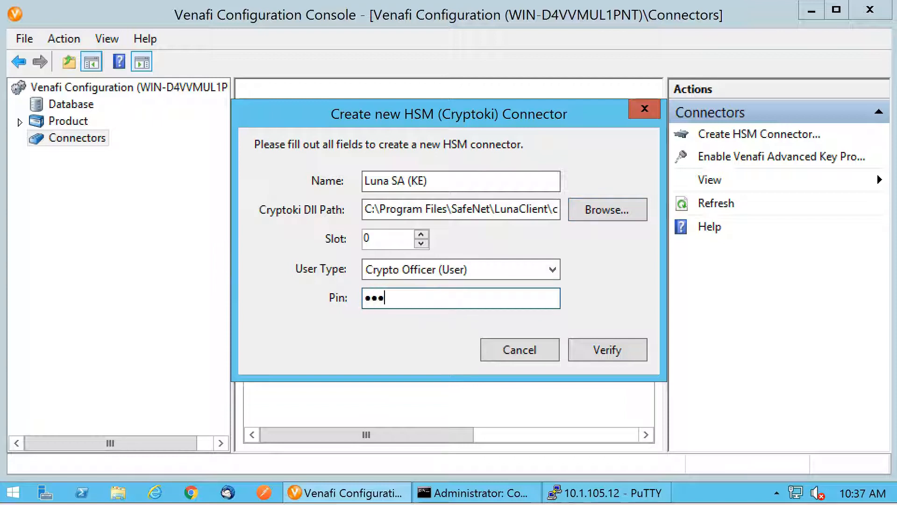
Verify the connector with the Crypto Officer PIN on slot 0 and create it
left_click(605, 348)
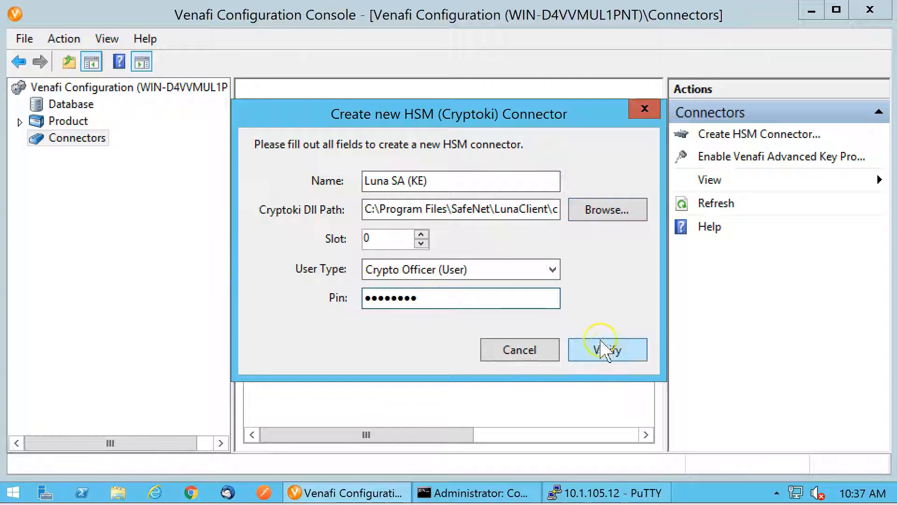
left_click(161, 493)
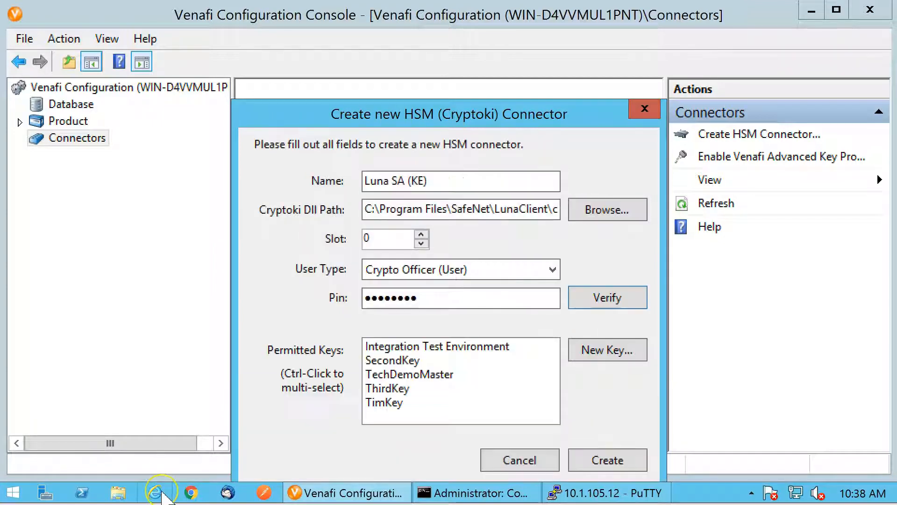
left_click(606, 462)
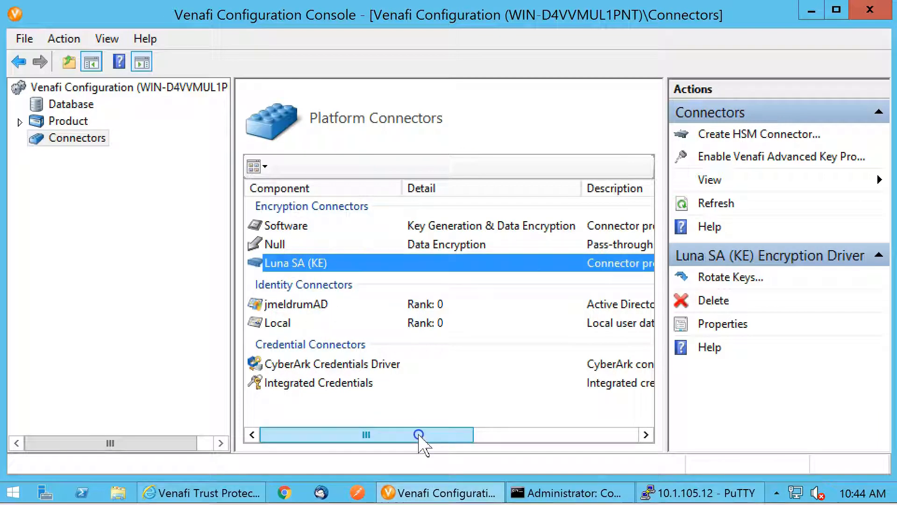
Enable Venafi Advanced Key Protect for the platform connectors
left_click_drag(421, 435, 402, 432)
left_click(799, 157)
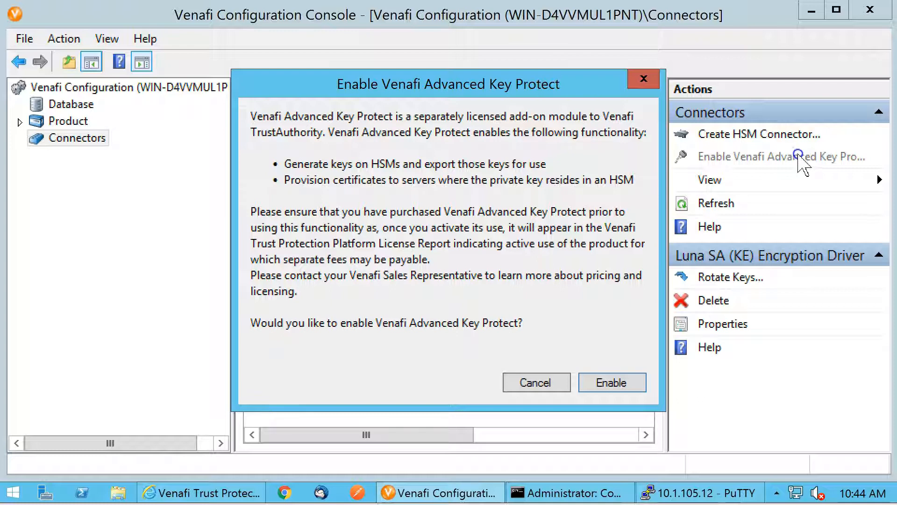
left_click(615, 383)
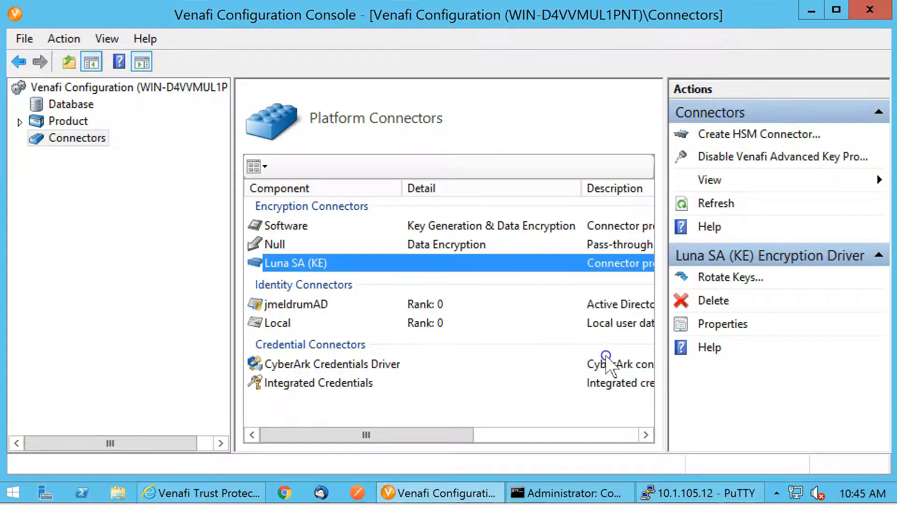
Restart the Venafi Platform Windows service from the product components
left_click(74, 123)
left_click(321, 227)
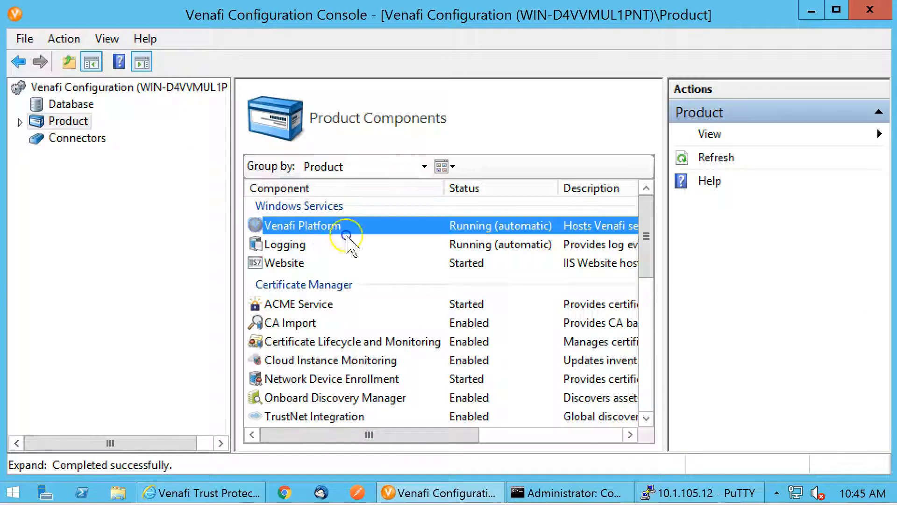
left_click(724, 299)
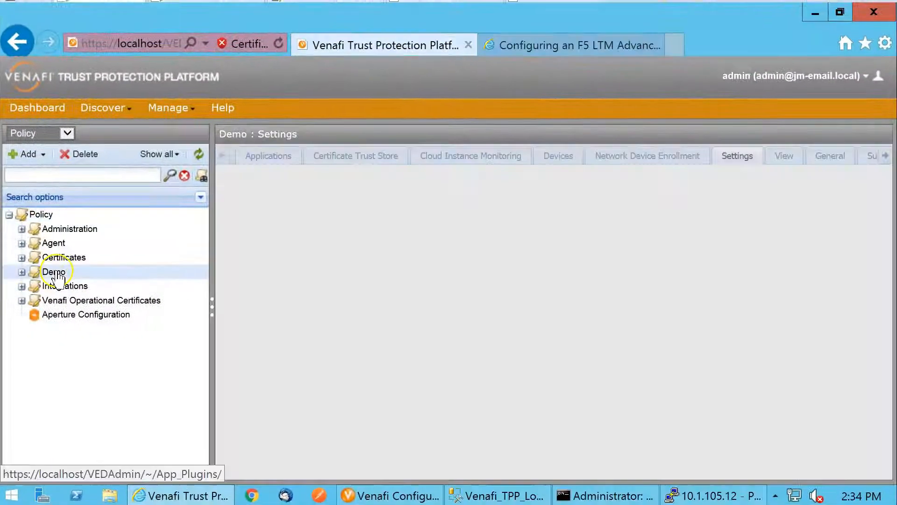
In the Trust Protection Platform web console, set Key Generation in the Demo policy's certificate settings to Luna SA (KE) and save
left_click(58, 271)
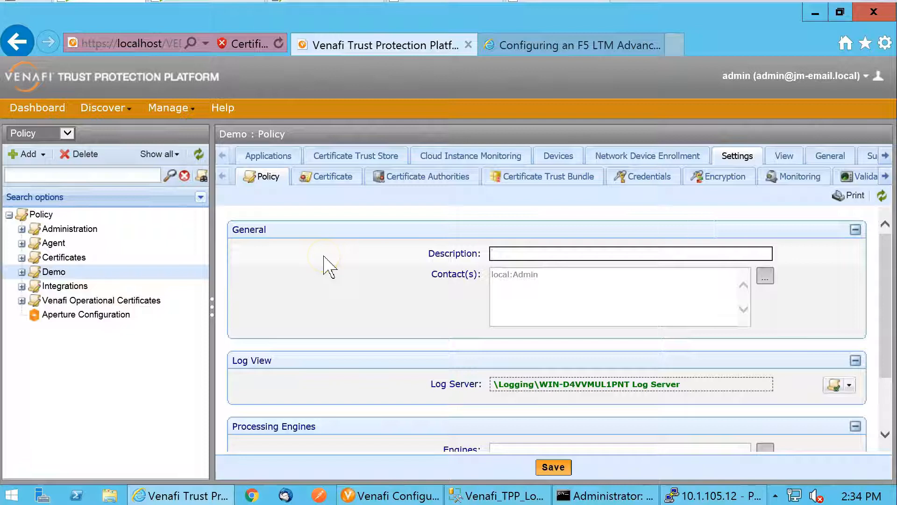
left_click(321, 181)
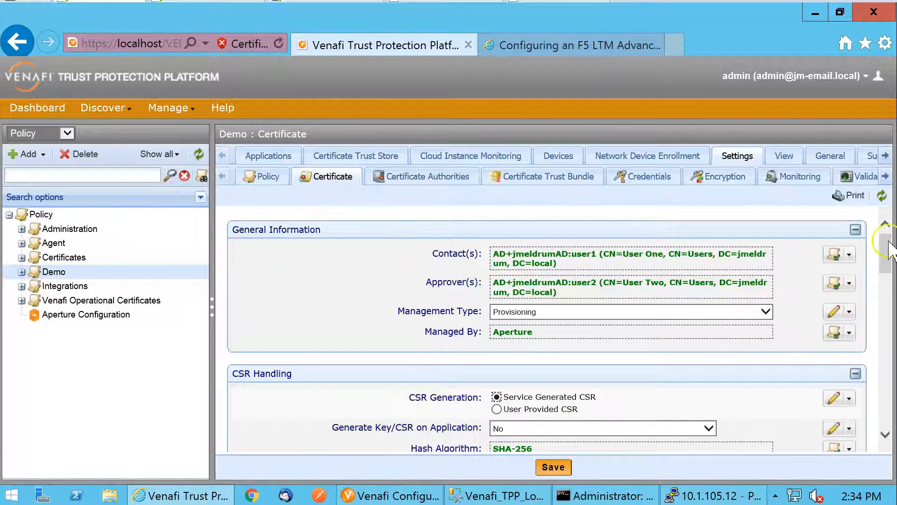
left_click_drag(890, 253, 891, 369)
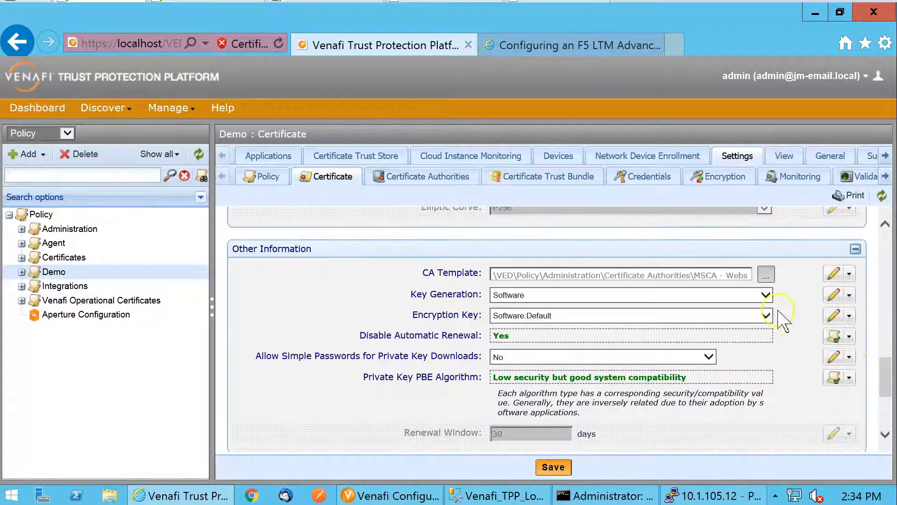
left_click(765, 295)
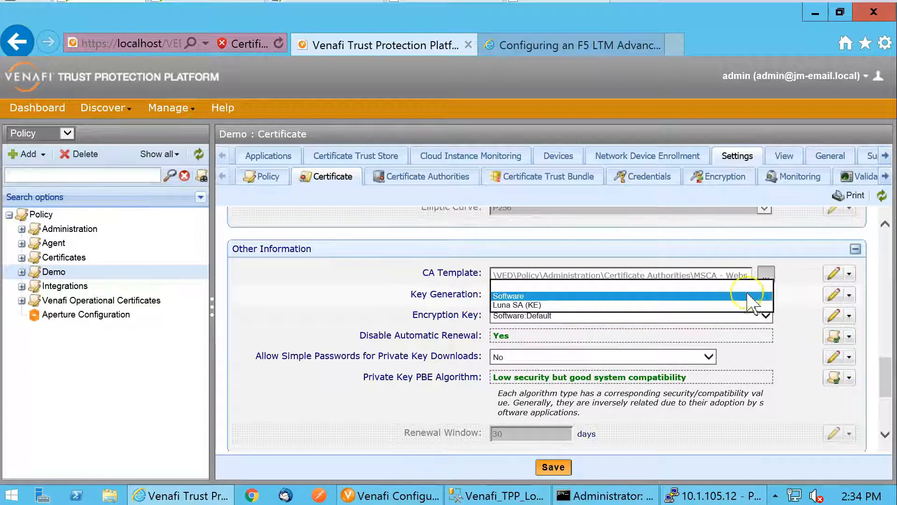
left_click(523, 305)
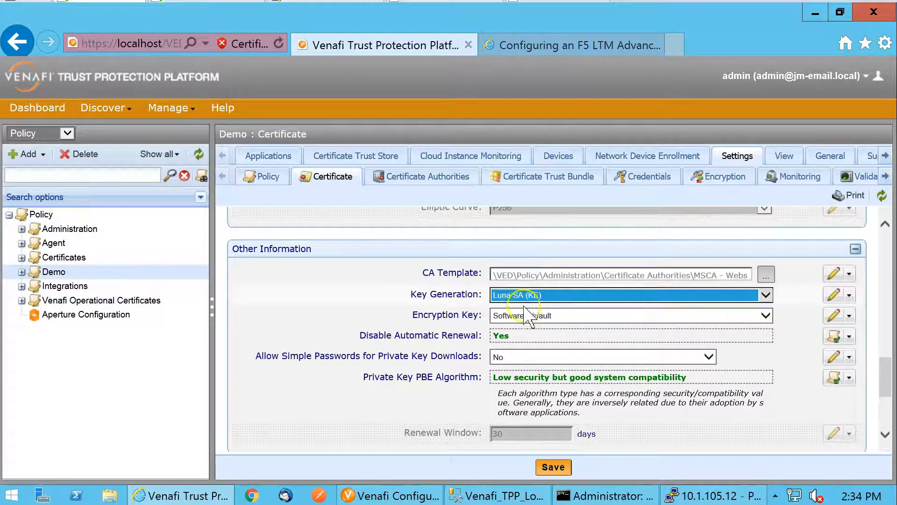
left_click(553, 466)
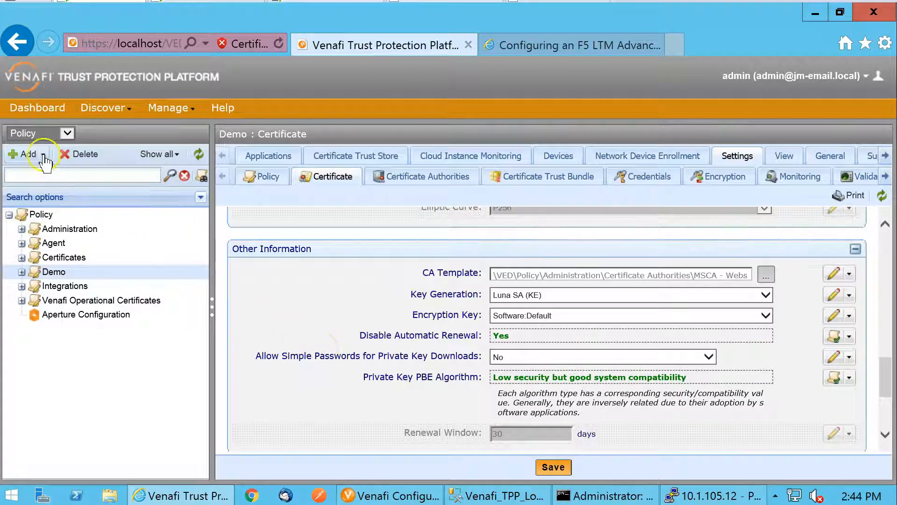
Start a new certificate under the Demo policy and name it alfa
left_click(28, 154)
mouse_move(131, 166)
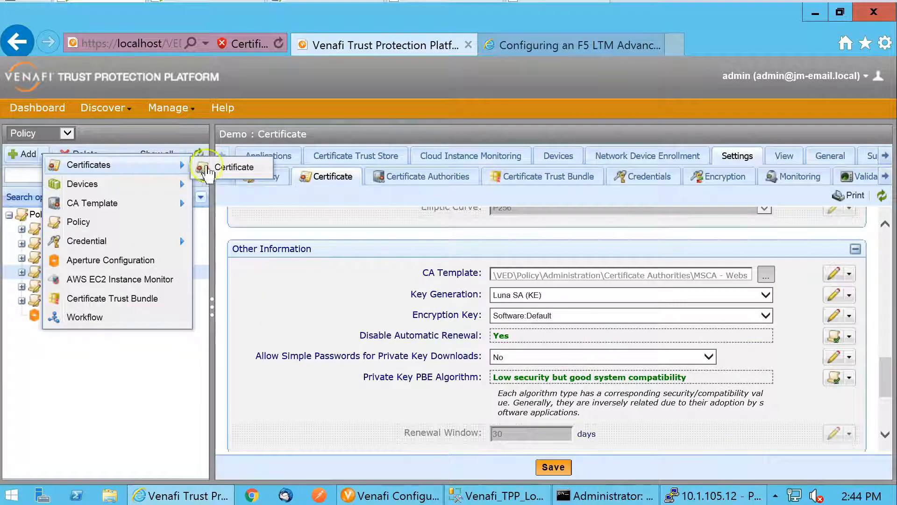
left_click(229, 173)
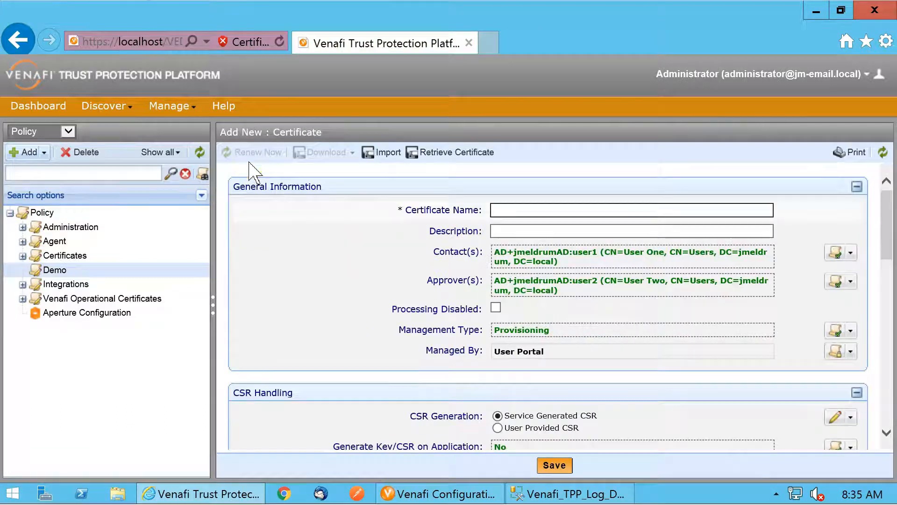
left_click(535, 212)
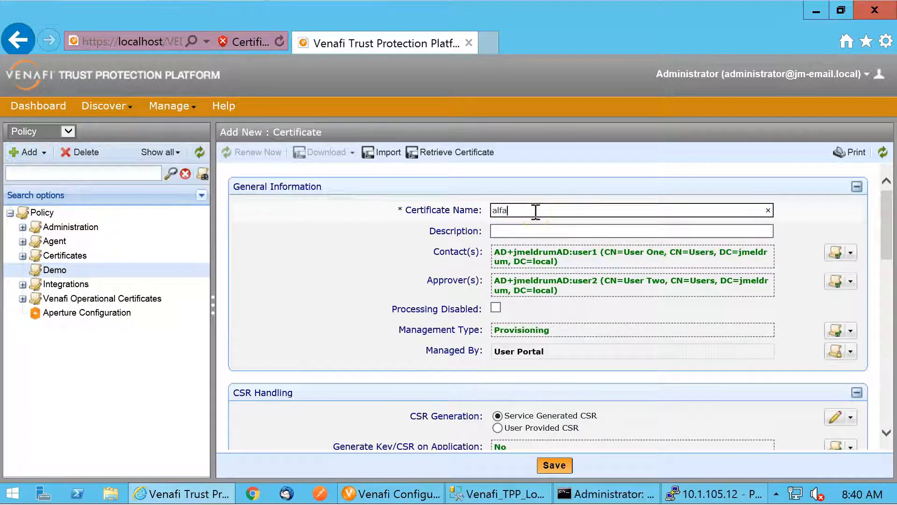
type("alfa")
Set the new certificate's subject common name to alfa.vn-demo.com and save the certificate
scroll(355, 281, "down", 5)
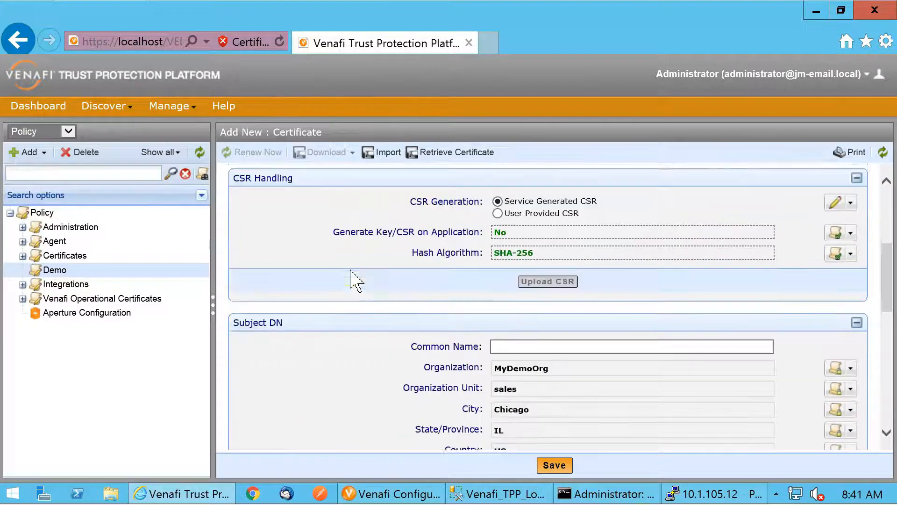
scroll(355, 281, "down", 2)
left_click(537, 260)
type("al")
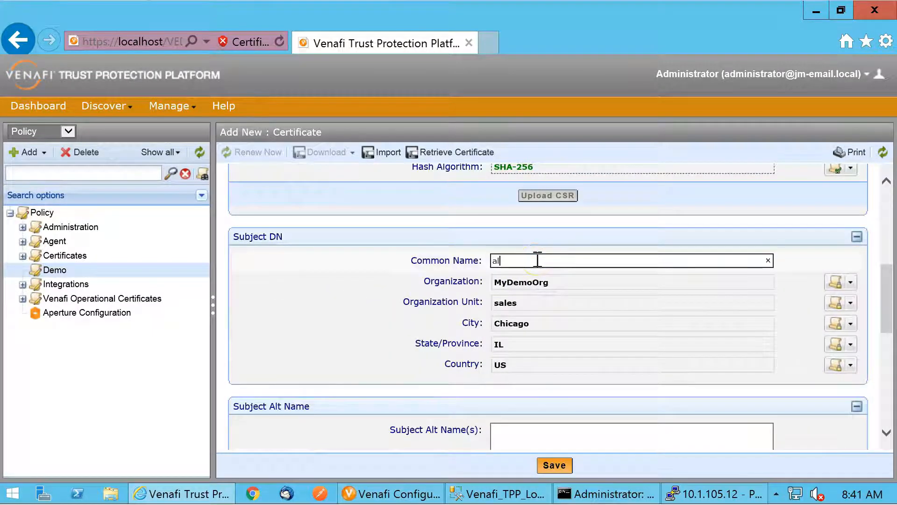
type("fa.vn-demo.com")
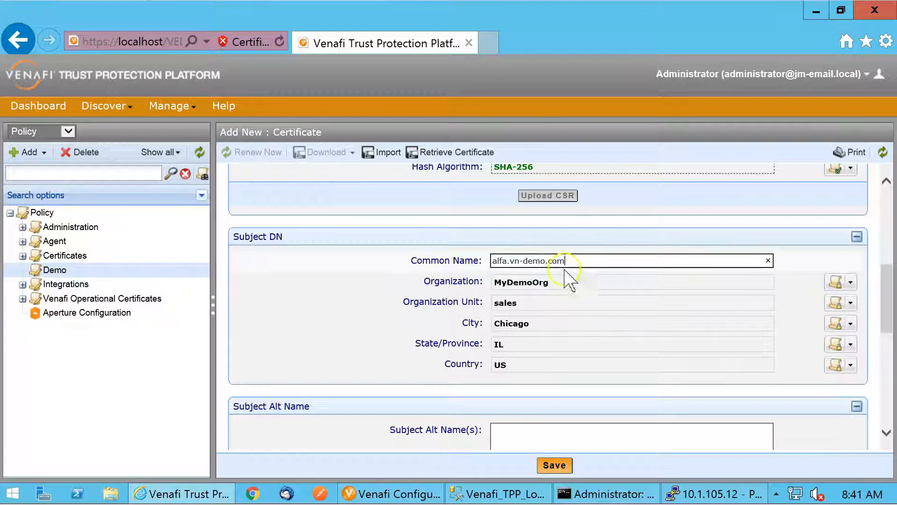
left_click(555, 466)
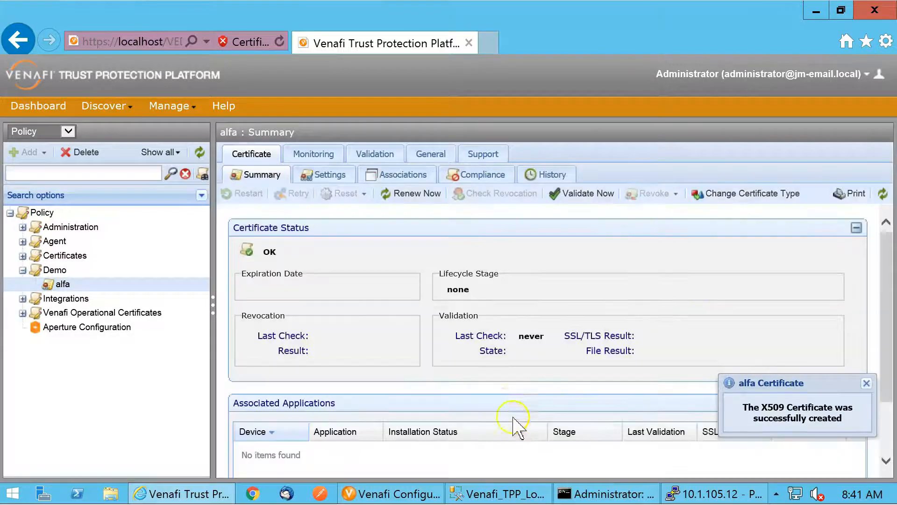
Request immediate renewal of the alfa certificate and accept the confirmation
left_click(420, 197)
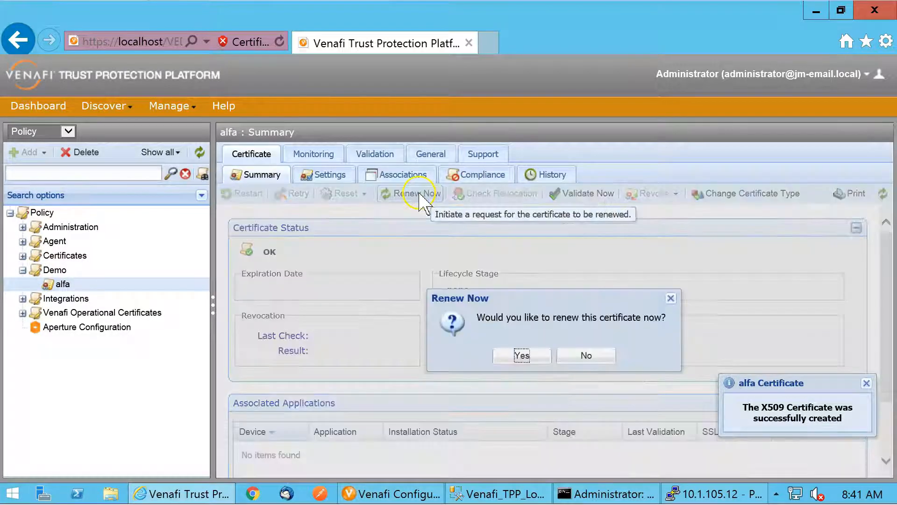
left_click(515, 356)
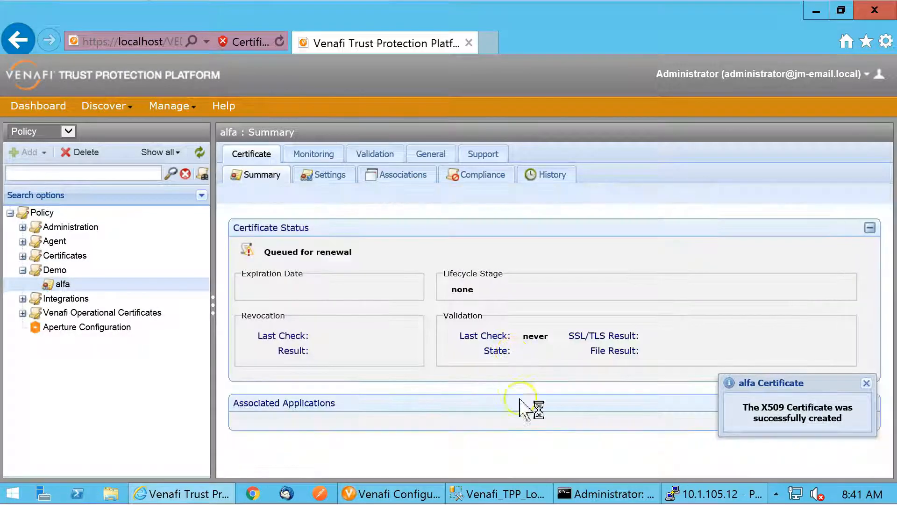
Switch to the PuTTY session and rerun a l tai -f hsm_528668_00000001.log repeatedly to examine the HSM operations for the renewal
left_click(687, 494)
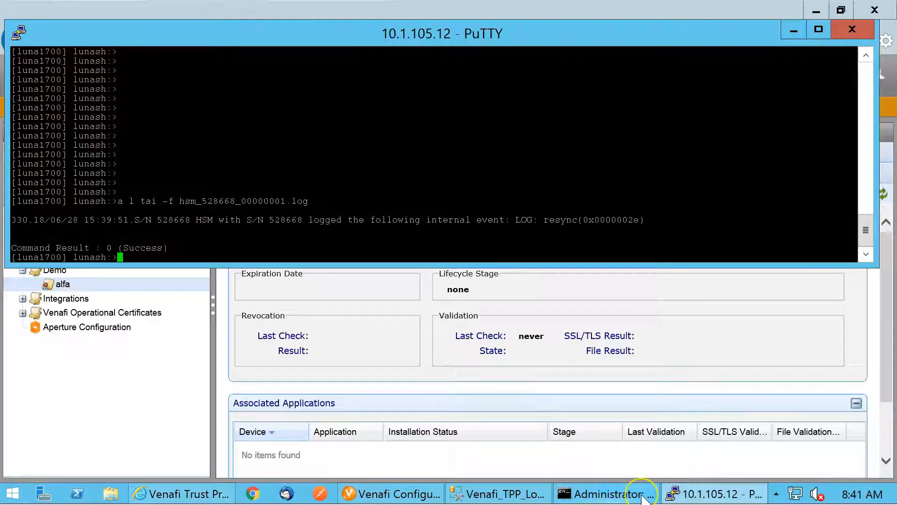
key("Up")
key("Return")
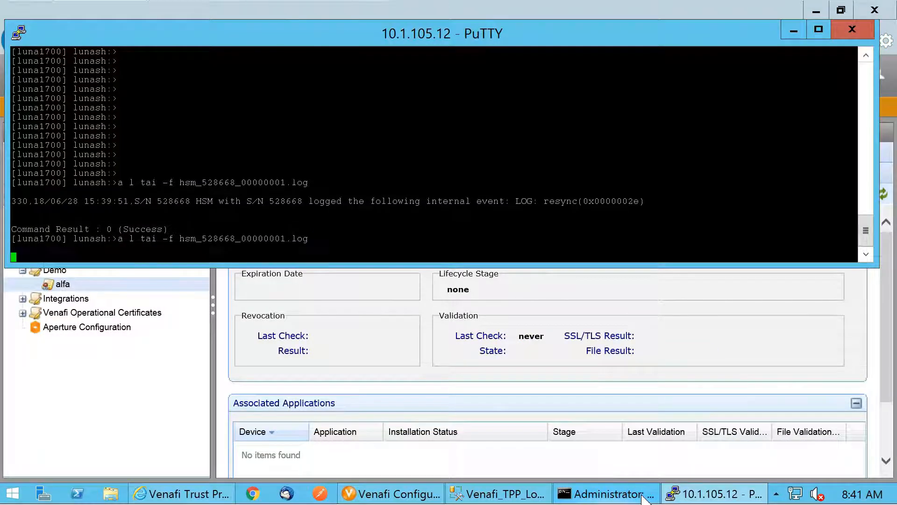
key("Up")
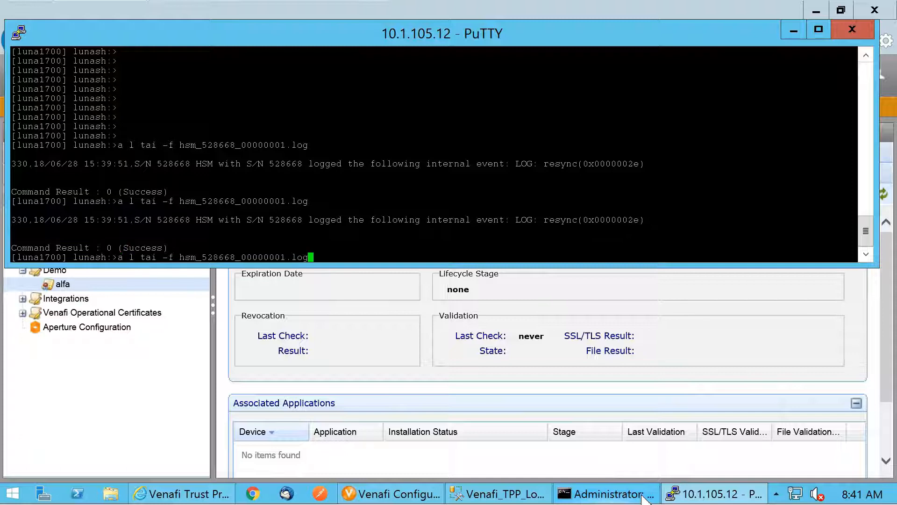
key("Return")
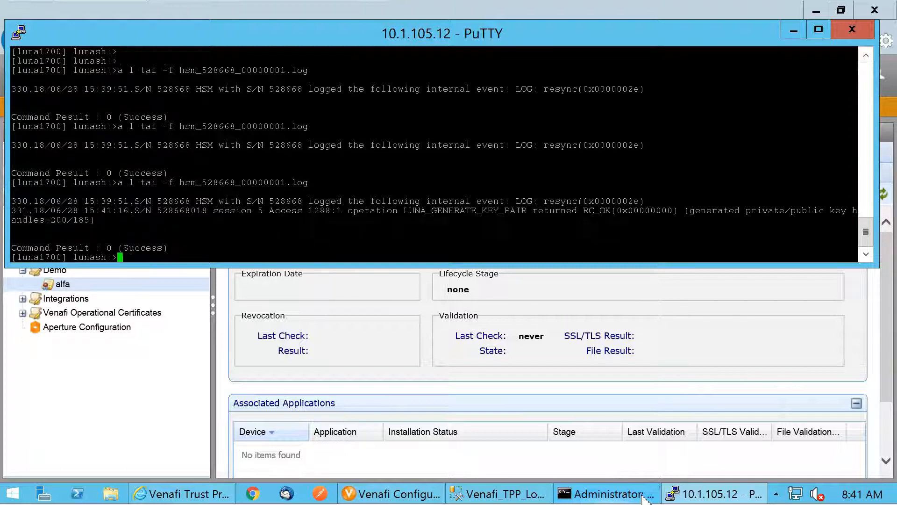
key("Up")
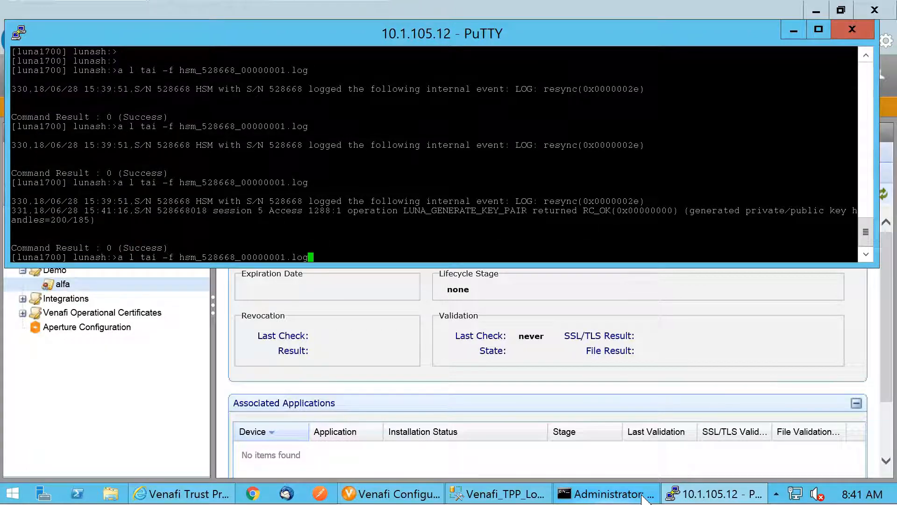
key("Return")
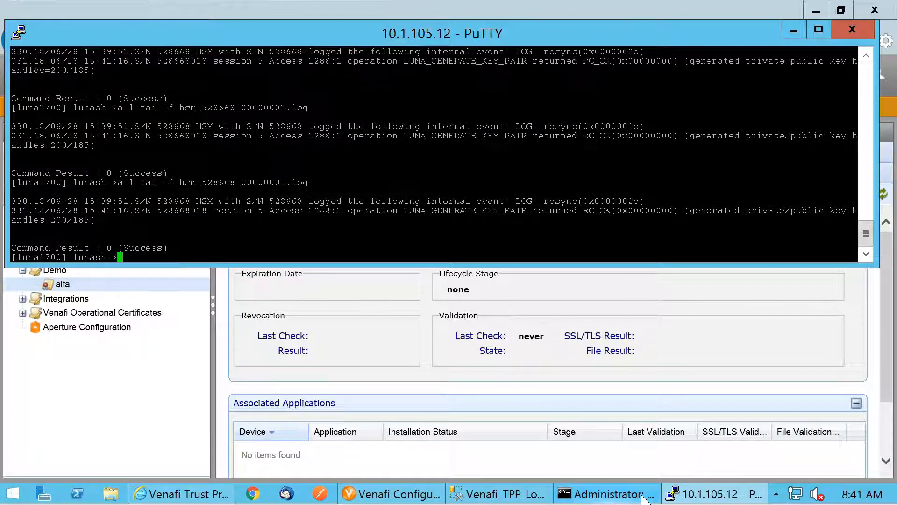
key("Up")
key("Return")
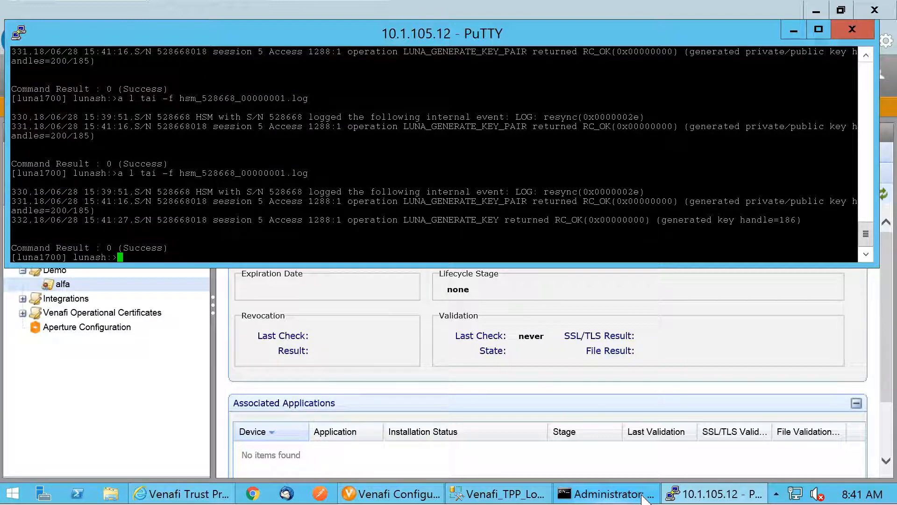
key("Up")
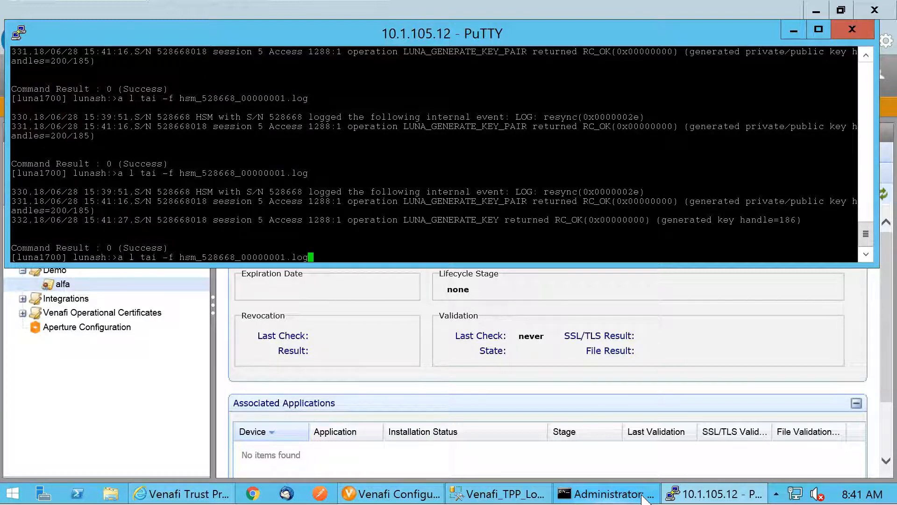
key("Return")
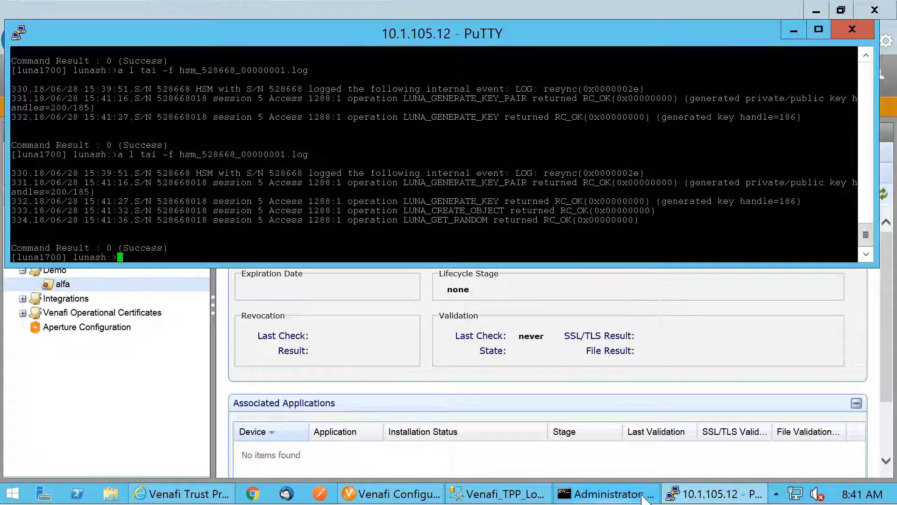
key("Up")
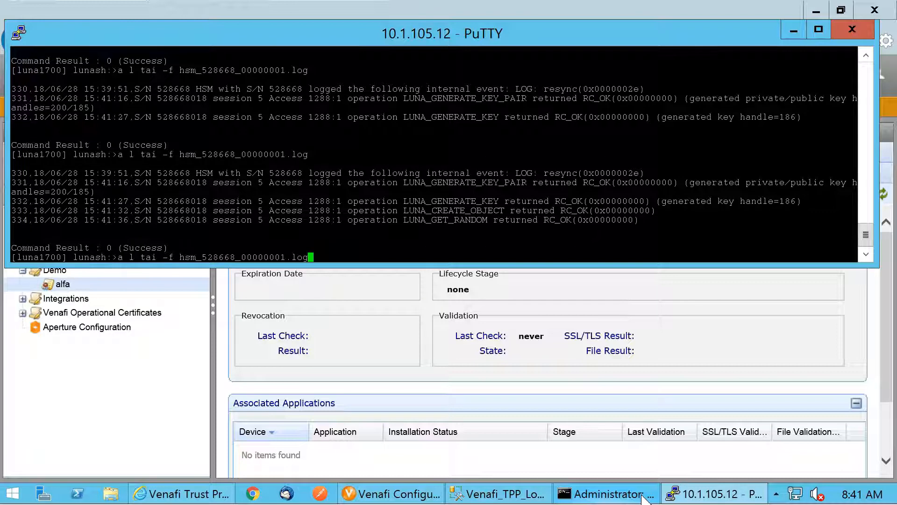
key("Return")
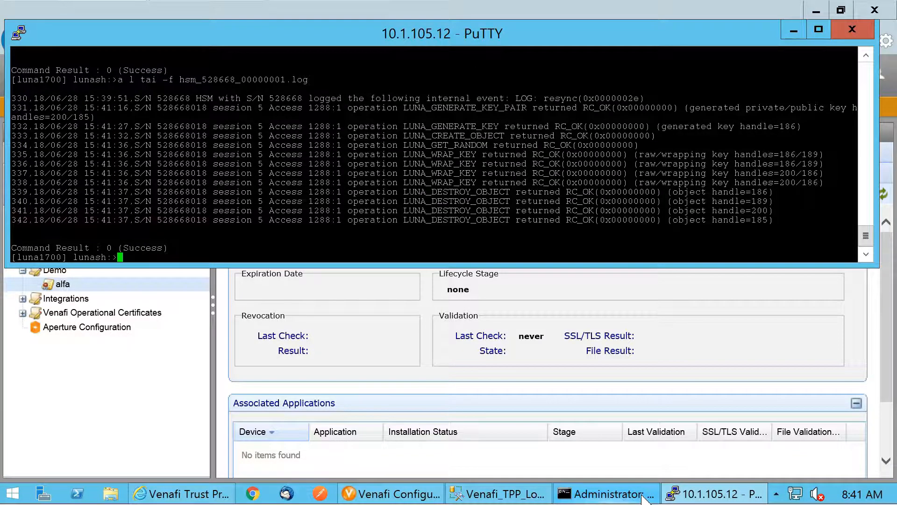
key("Up")
key("Return")
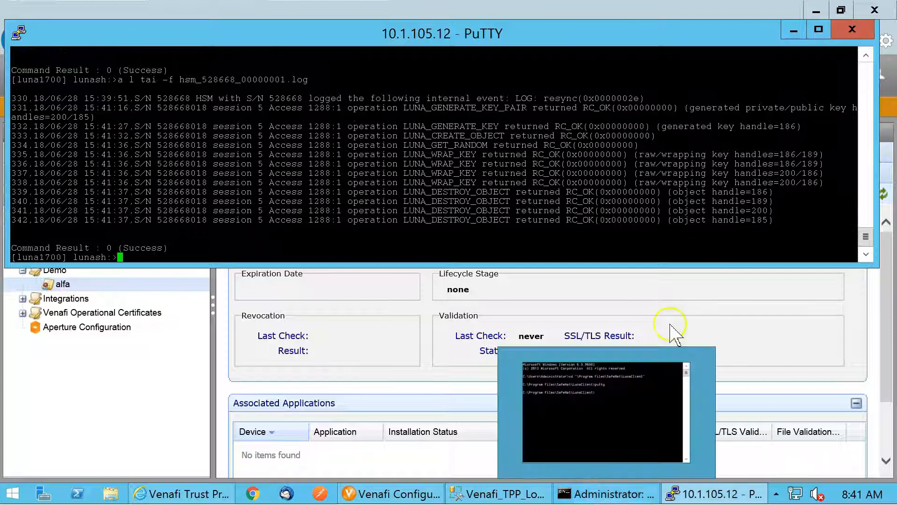
left_click_drag(404, 220, 523, 220)
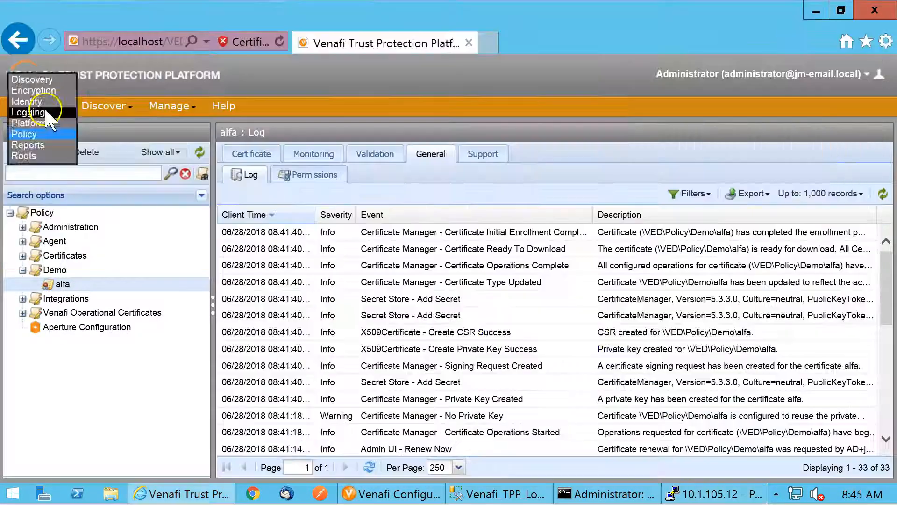
Return to the Trust Protection Platform web console and open the Default SQL Channel's log in the Logging tree
left_click(44, 108)
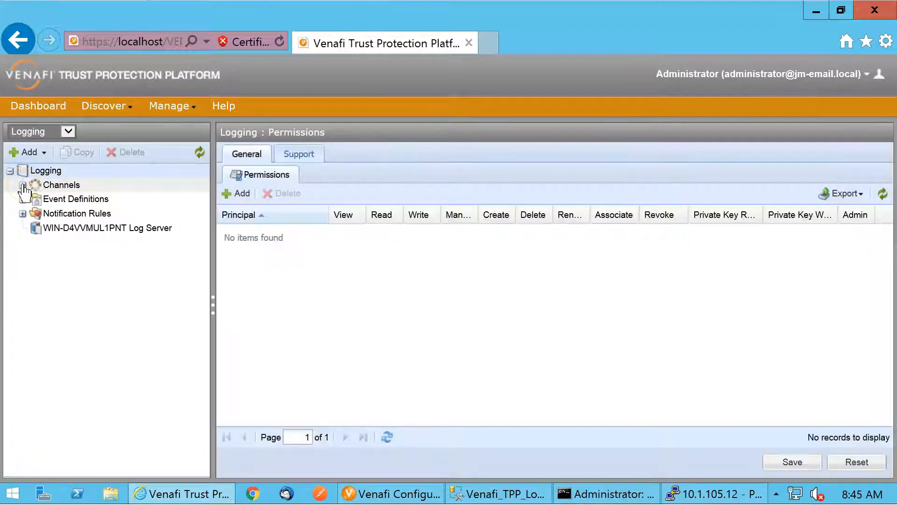
left_click(22, 185)
left_click(87, 201)
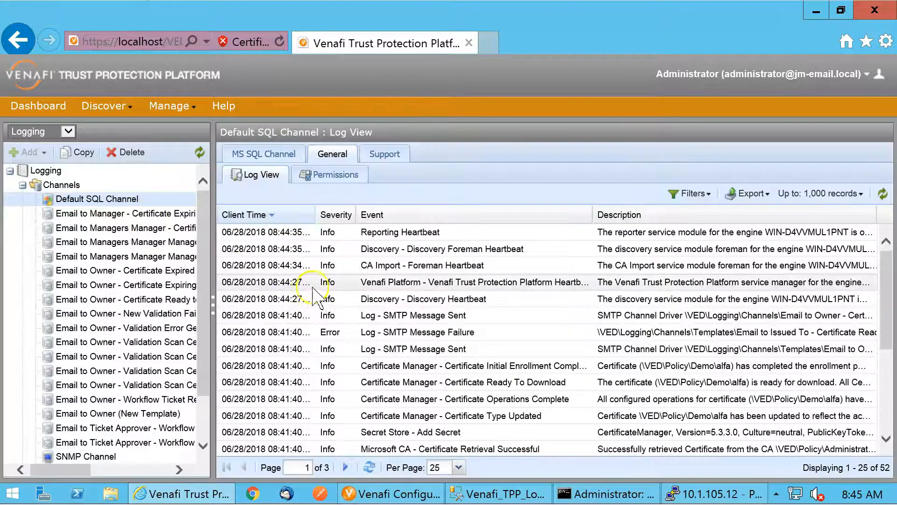
Filter the log's Event column to Encryption - Keypair Generated and examine the matching entry's description
left_click(586, 214)
mouse_move(664, 305)
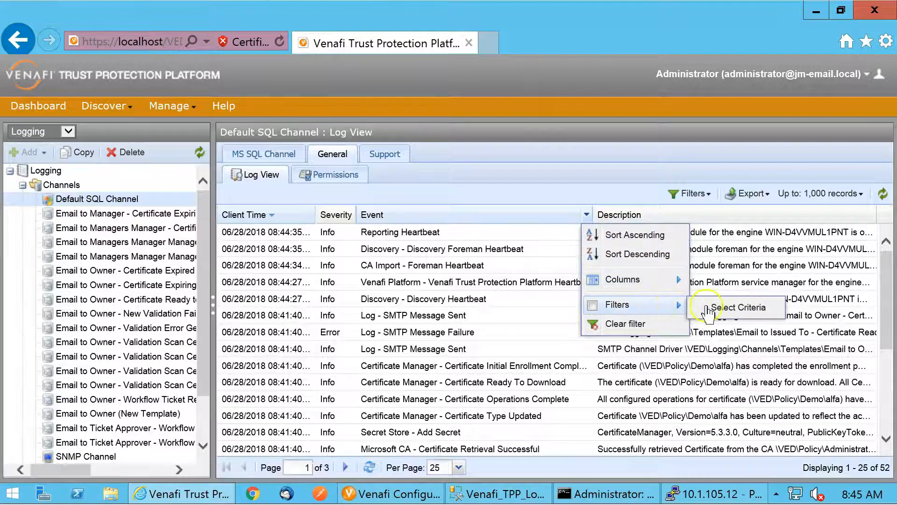
left_click(710, 308)
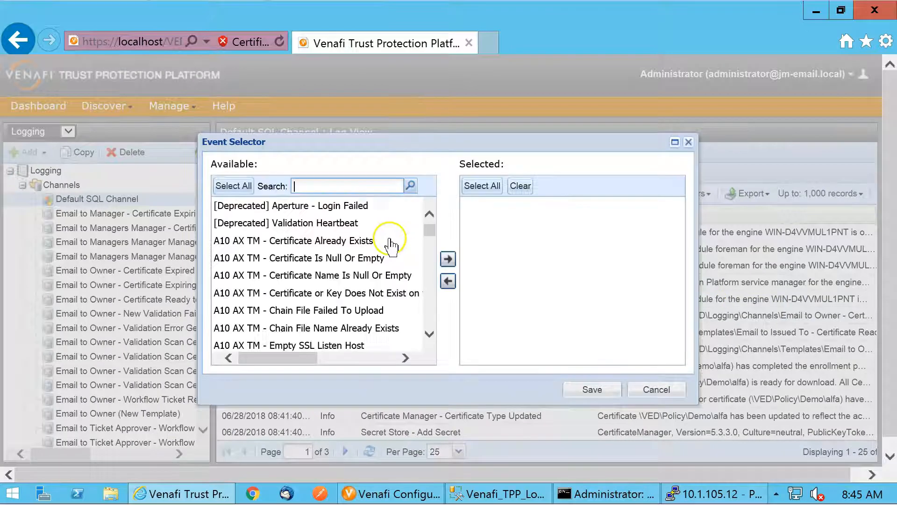
left_click(344, 186)
type("Encryption")
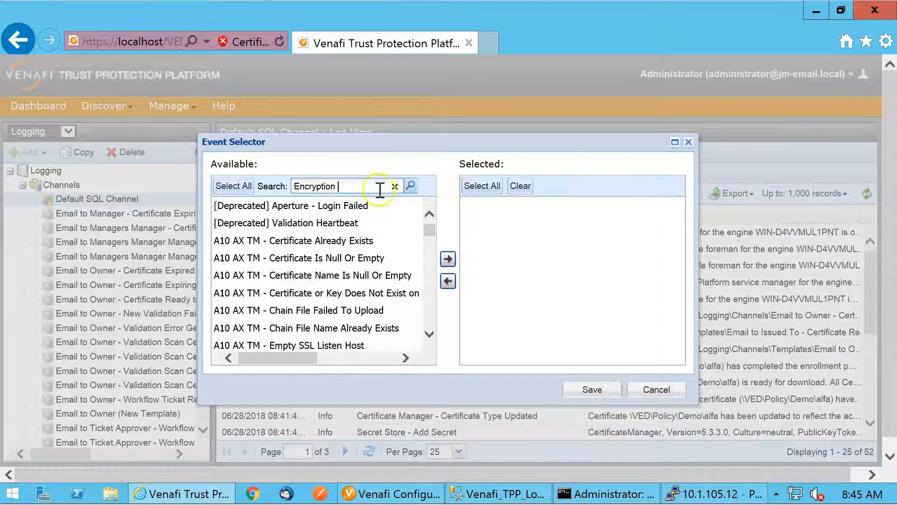
left_click(411, 185)
double_click(347, 208)
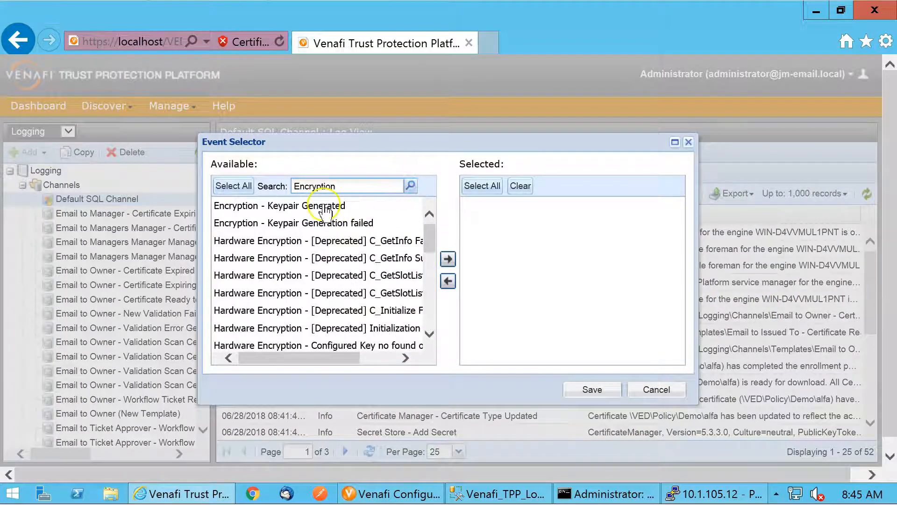
left_click(593, 389)
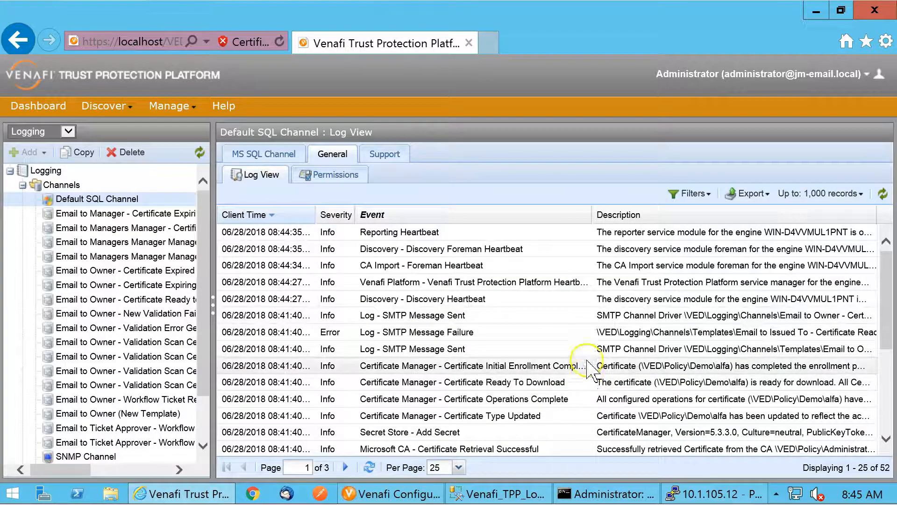
left_click(683, 232)
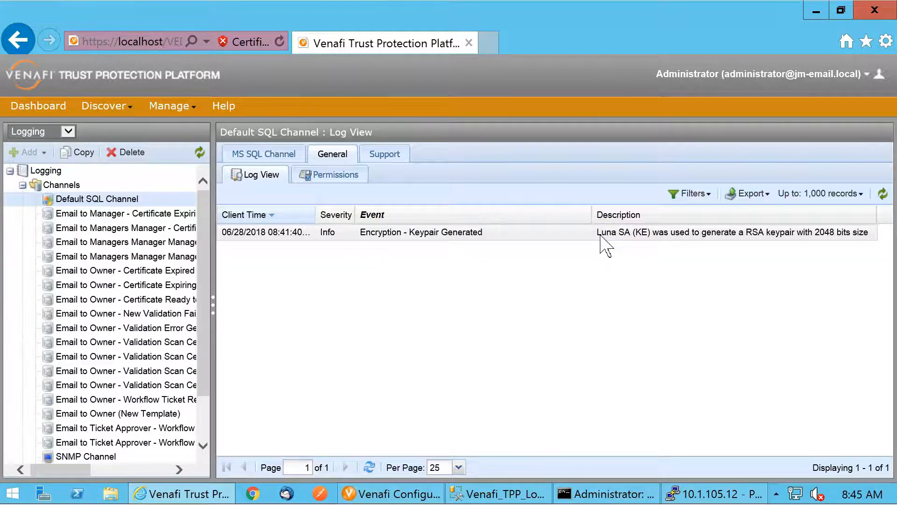
Open the alfa certificate in the Policy tree's Demo folder and review its status summary and certification path
left_click(68, 132)
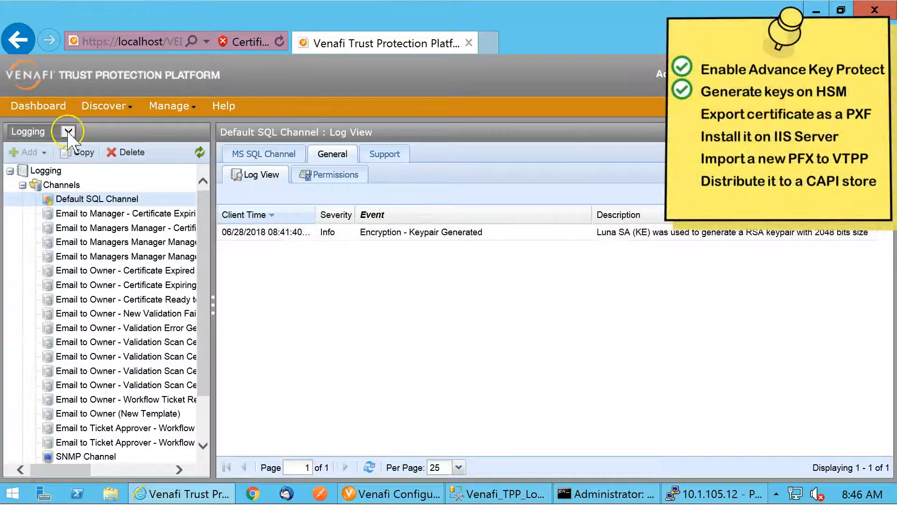
left_click(37, 145)
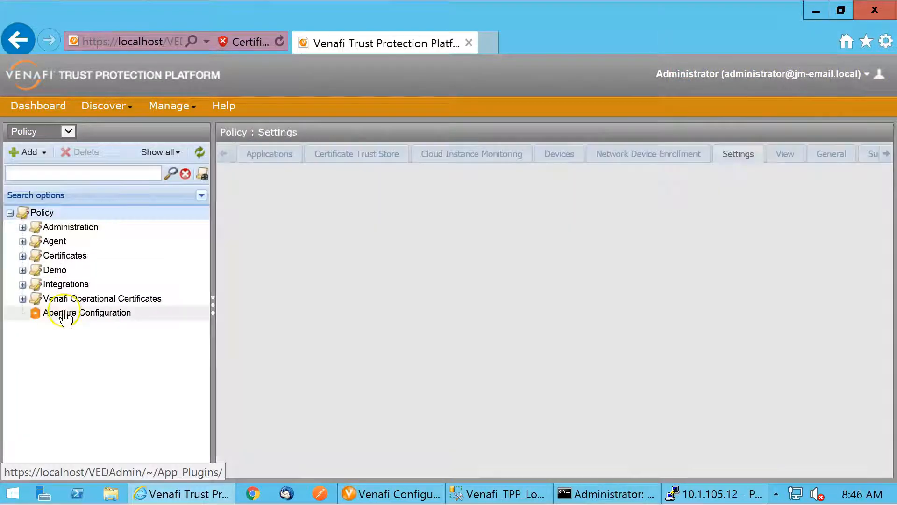
left_click(54, 270)
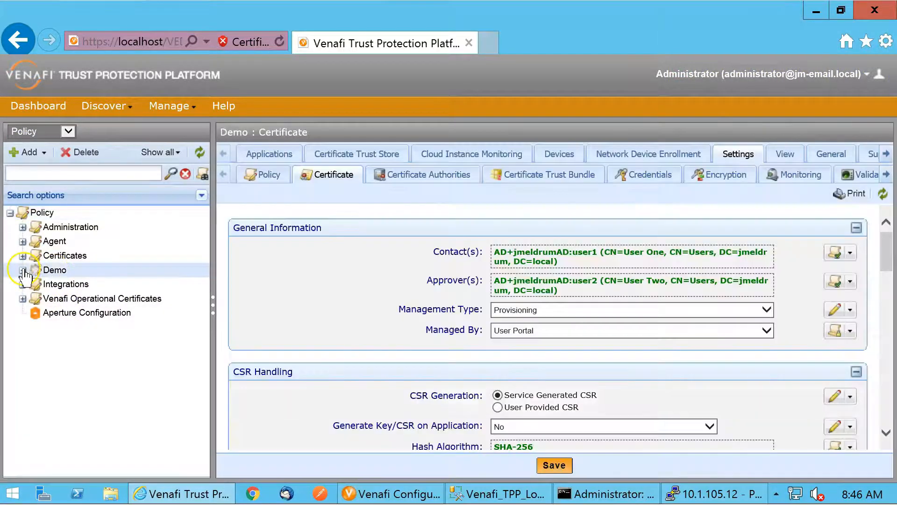
left_click(22, 270)
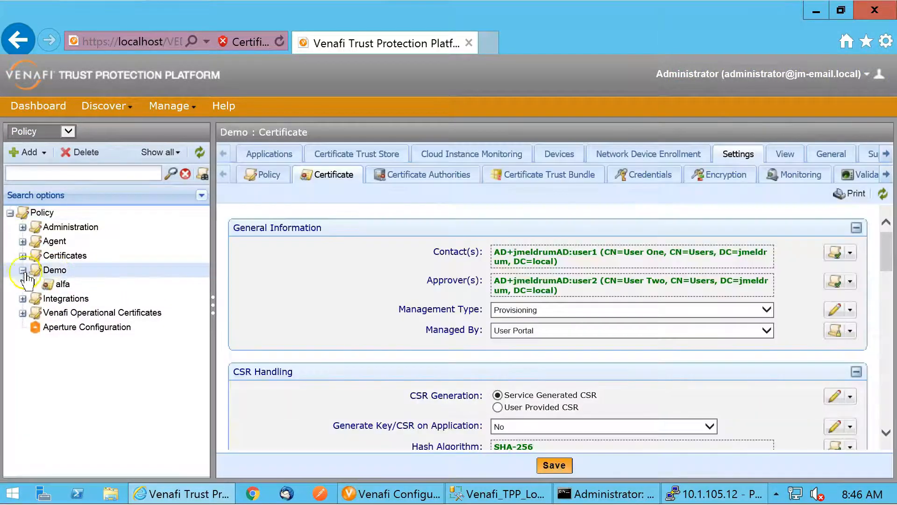
left_click(62, 285)
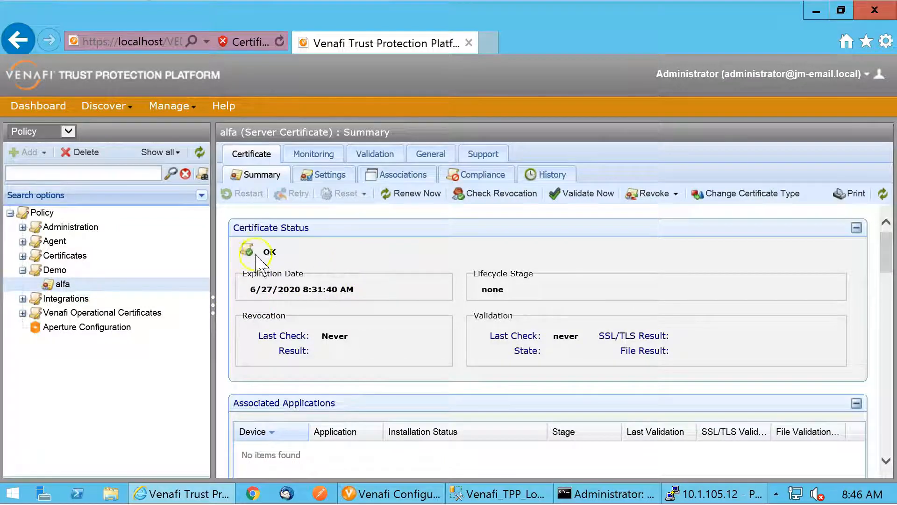
scroll(387, 327, "down", 2)
scroll(388, 329, "down", 4)
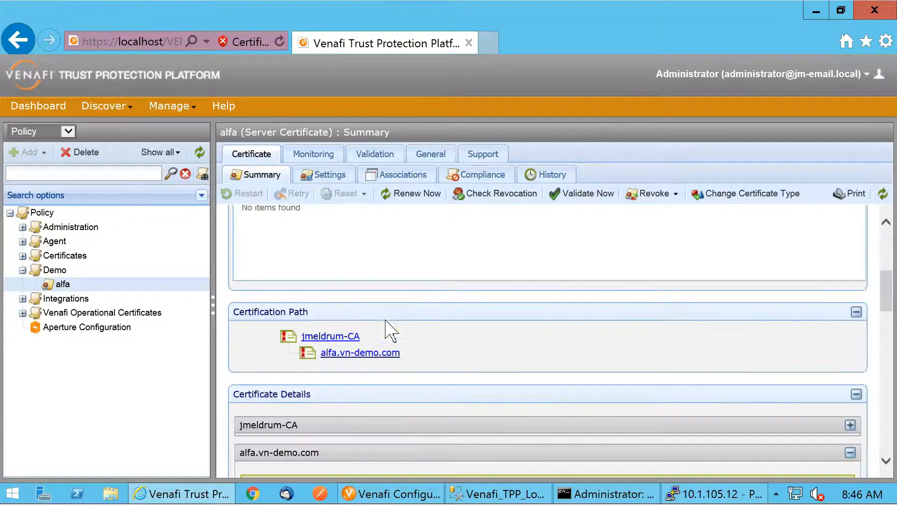
scroll(474, 351, "up", 6)
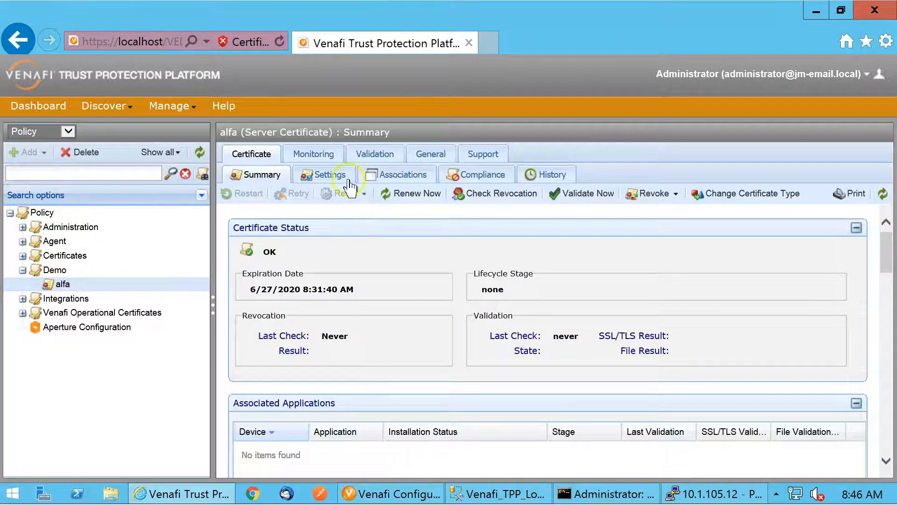
Set up a download of the alfa certificate from its settings, including private key and root chain, in PKCS #12 format
left_click(327, 175)
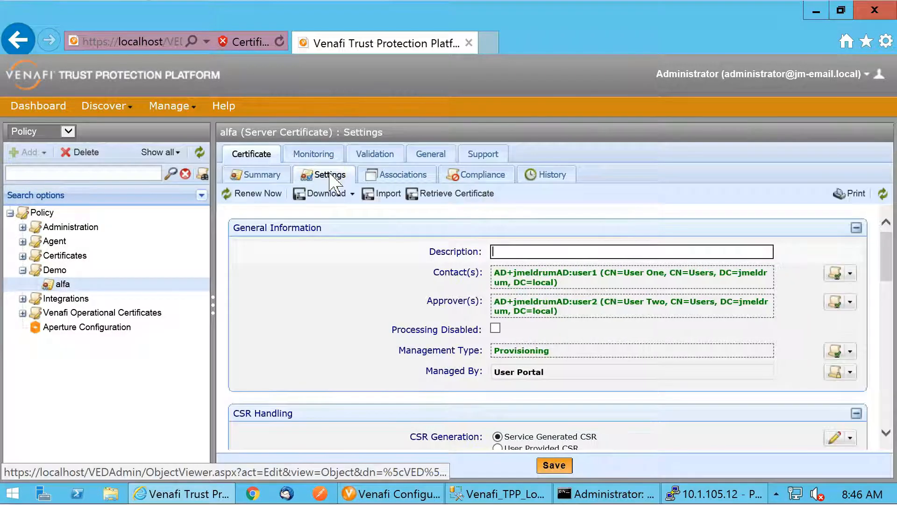
left_click(345, 194)
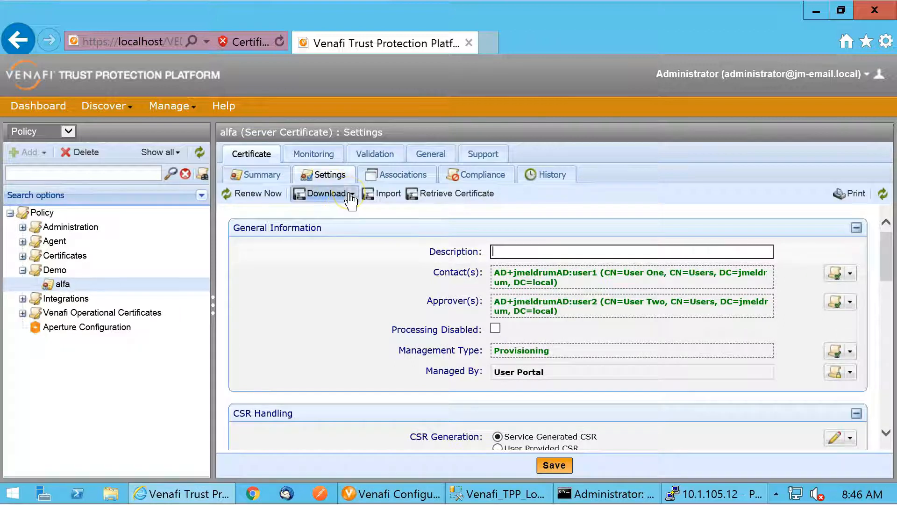
left_click(341, 216)
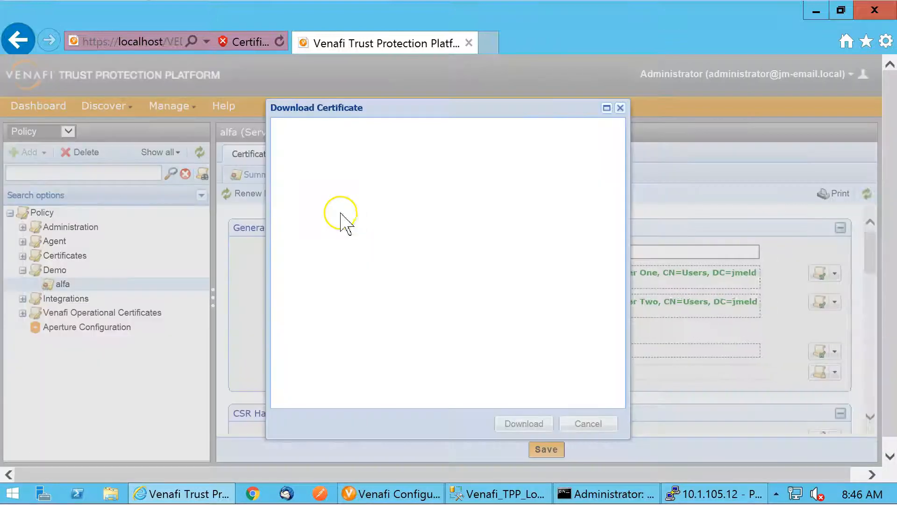
left_click(422, 137)
left_click(422, 158)
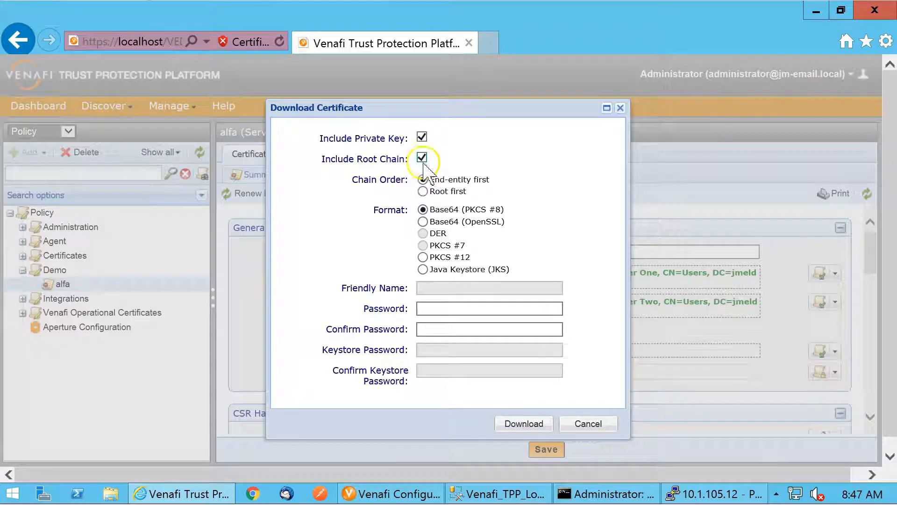
left_click(423, 257)
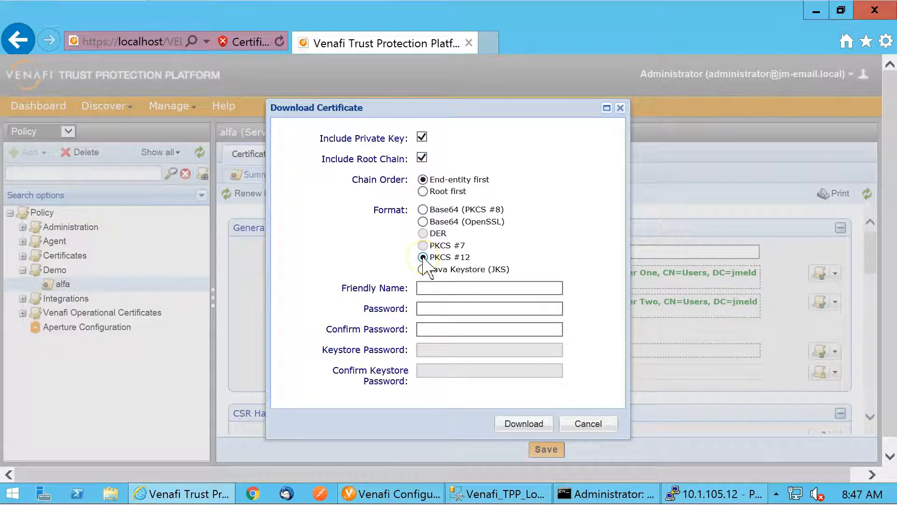
Set the friendly name to alfa.vn-demo.com, enter and confirm the export password, and start the certificate download
left_click(439, 288)
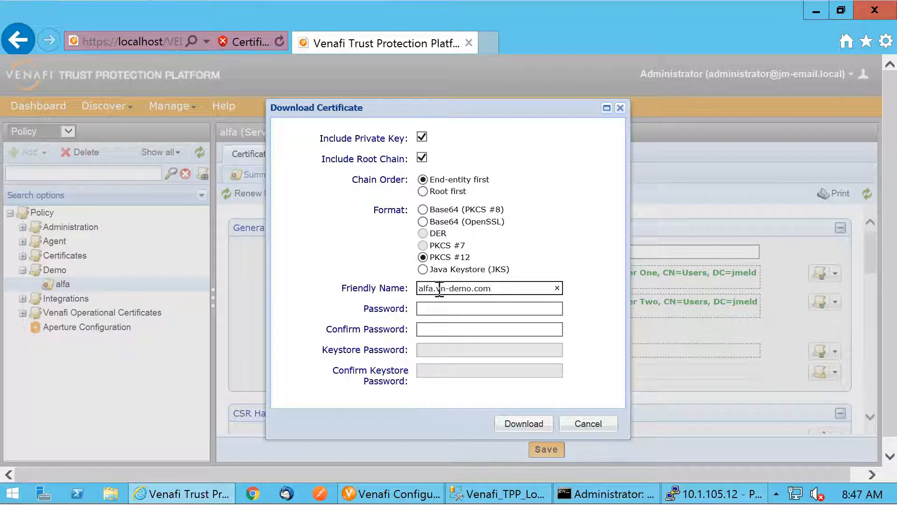
left_click(470, 306)
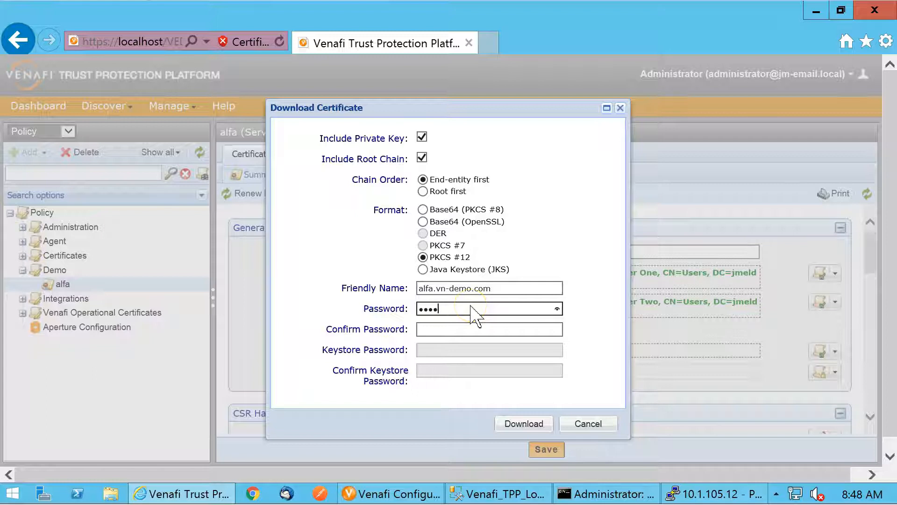
key("Tab")
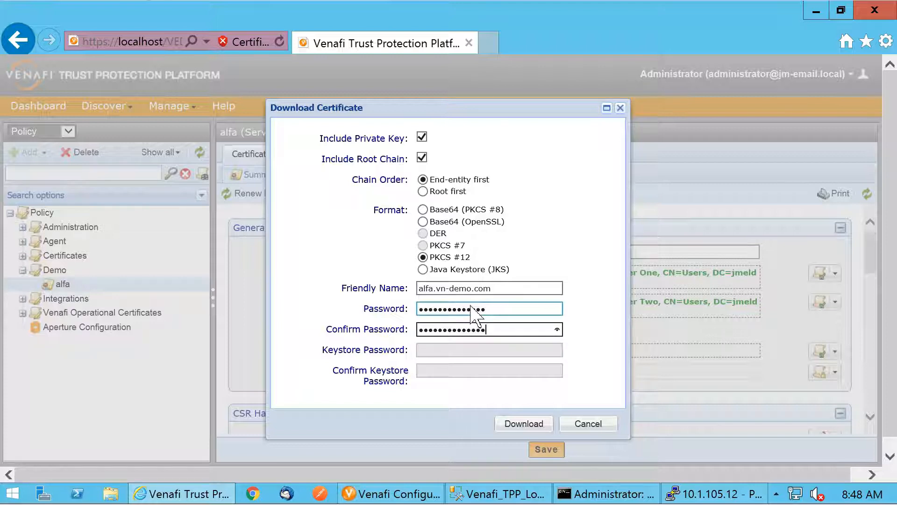
key("Return")
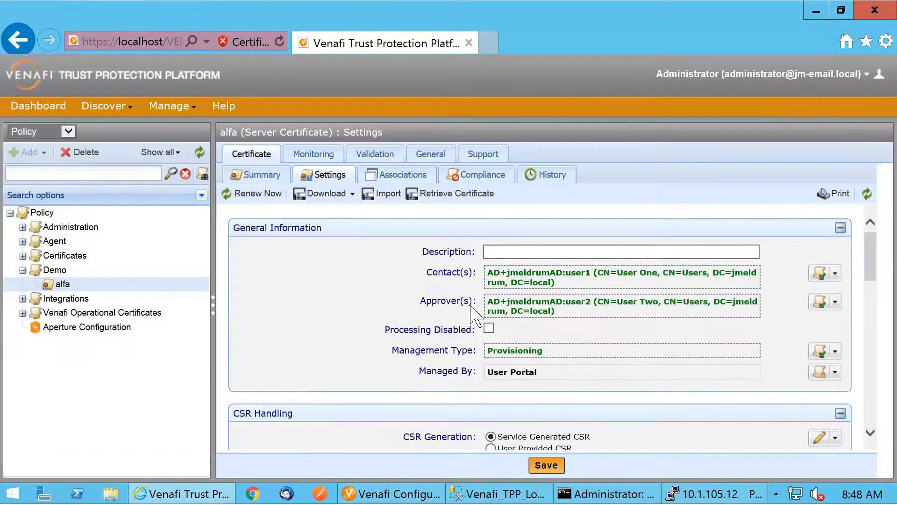
Save the downloaded alfa.vn-demo.com.pfx file and open its containing folder
left_click(681, 458)
left_click(717, 465)
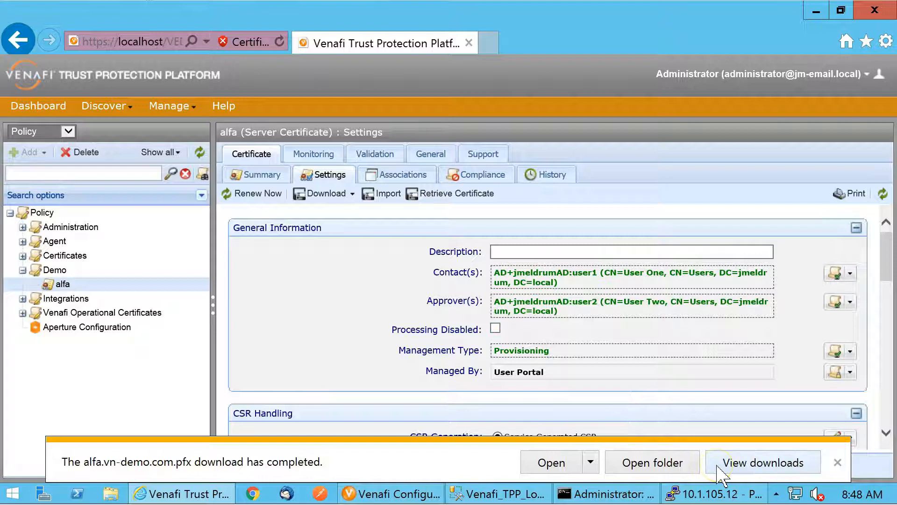
left_click(674, 464)
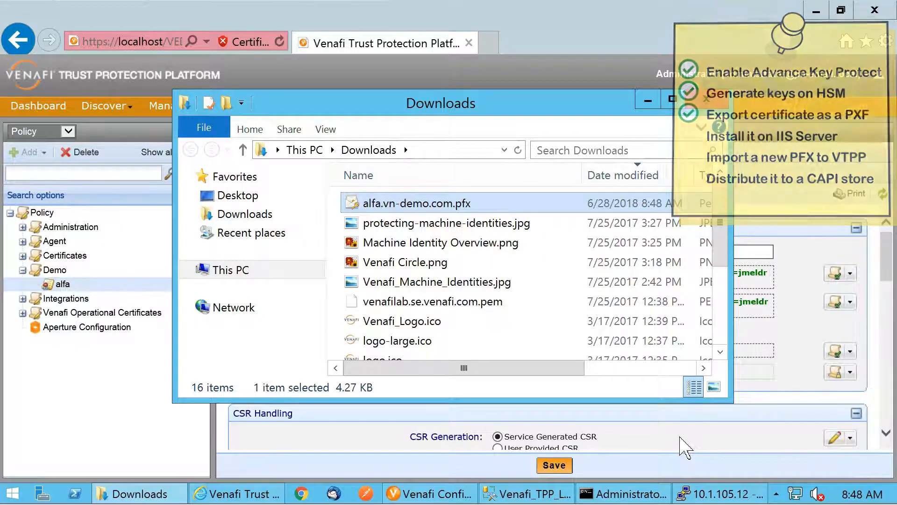
Copy alfa.vn-demo.com.pfx to the desktop of the 192.168.221.185 Remote Desktop session and place it beneath DontSleep
left_click(366, 199)
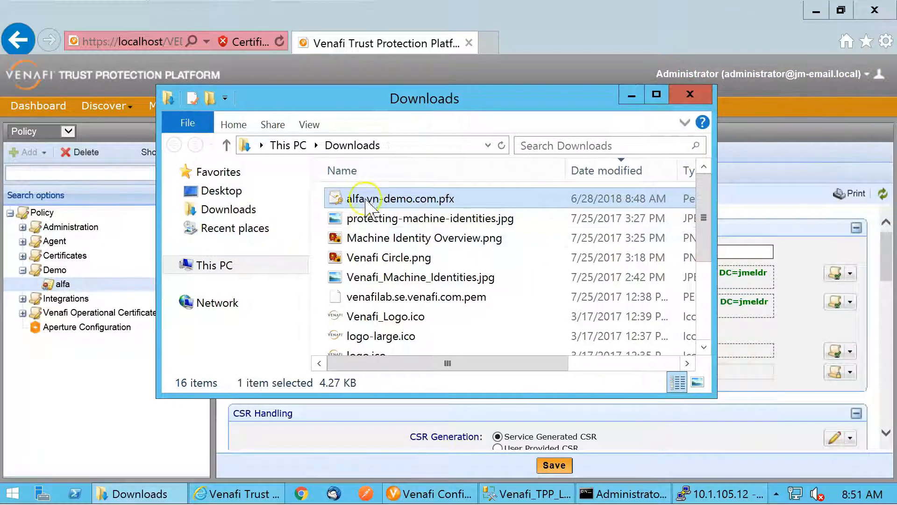
right_click(368, 204)
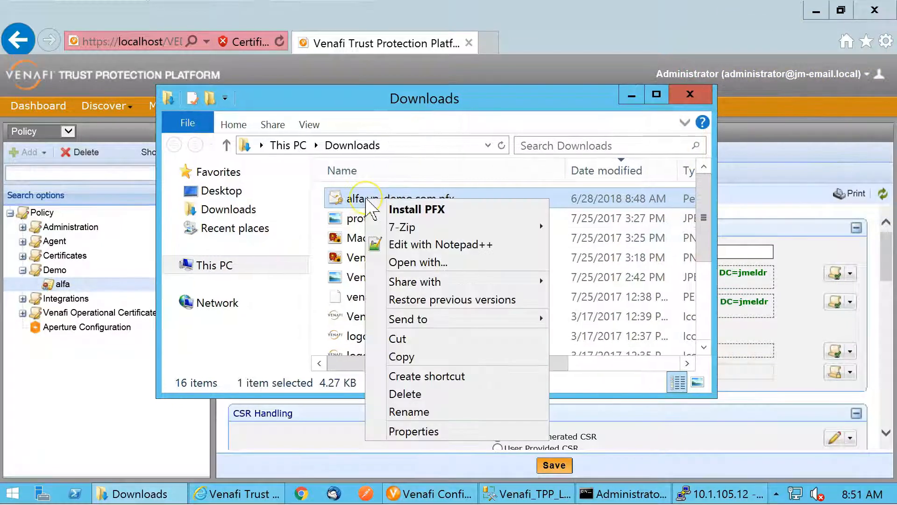
left_click(401, 357)
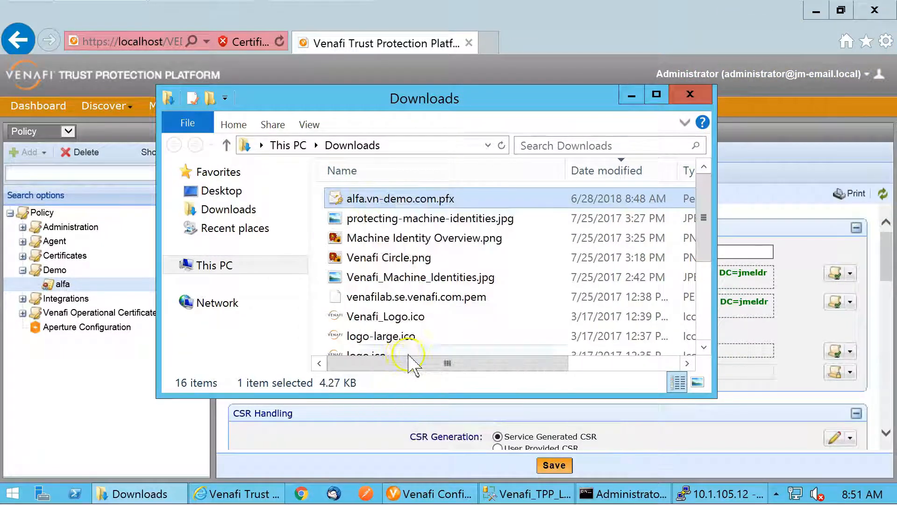
left_click_drag(0, 51, 473, 48)
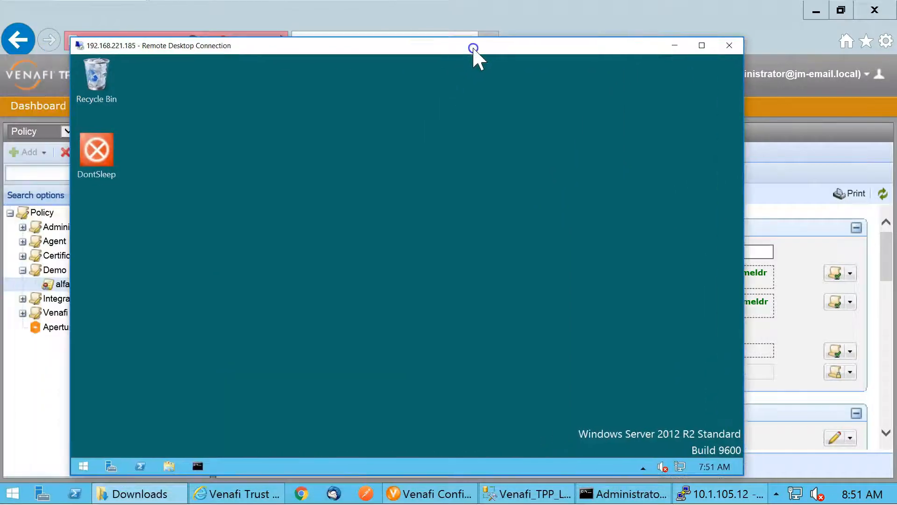
right_click(390, 136)
left_click(439, 190)
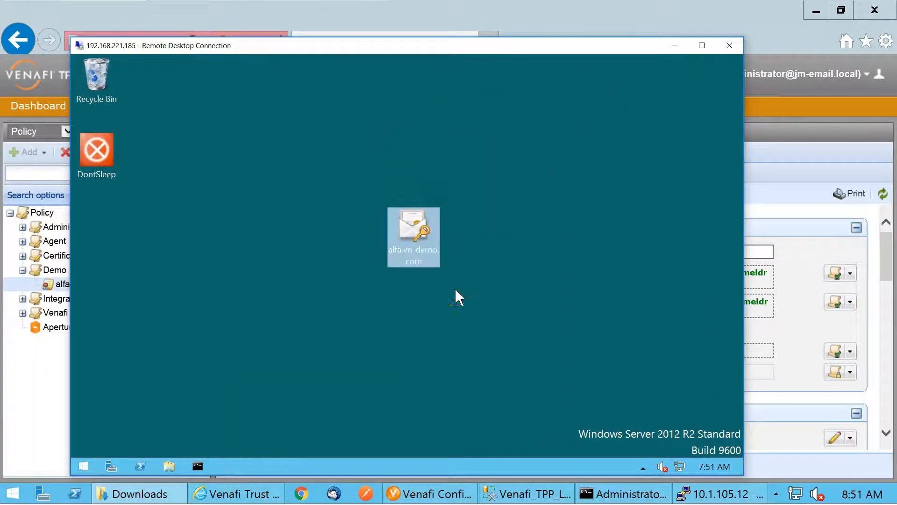
left_click_drag(407, 252, 90, 252)
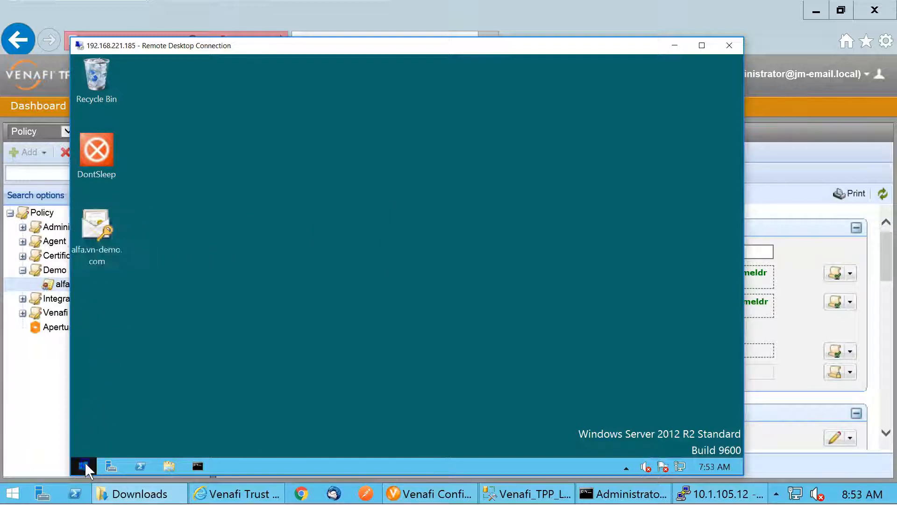
Launch IIS Manager on the remote server and open Server Certificates for WIN-N2HBFQFHDKB
left_click(85, 463)
left_click(297, 164)
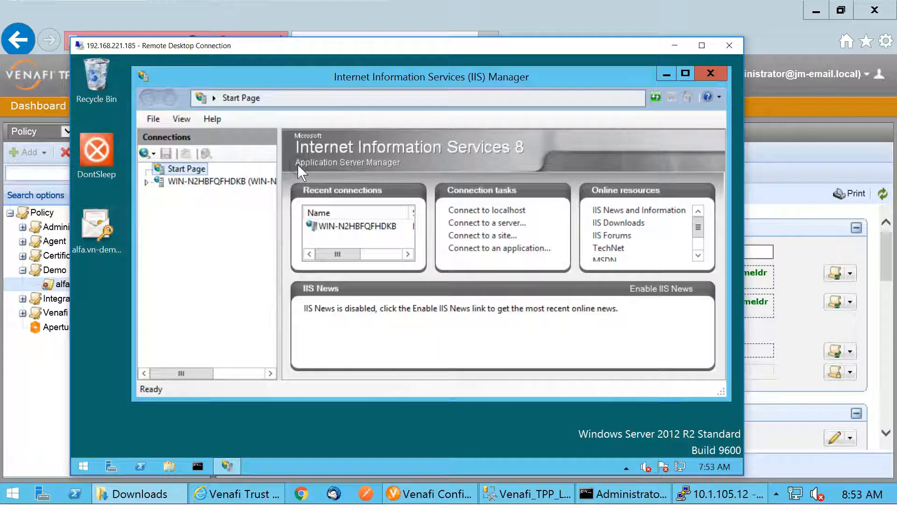
left_click(196, 182)
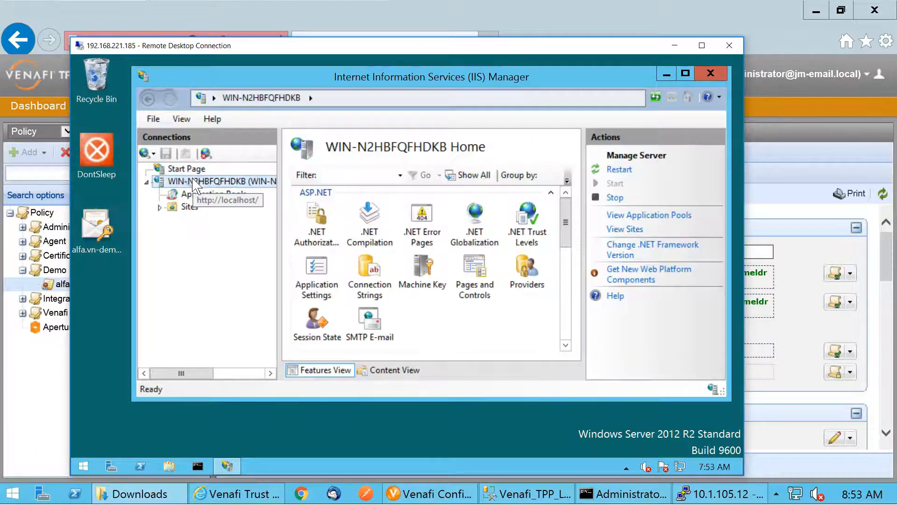
left_click_drag(567, 229, 566, 305)
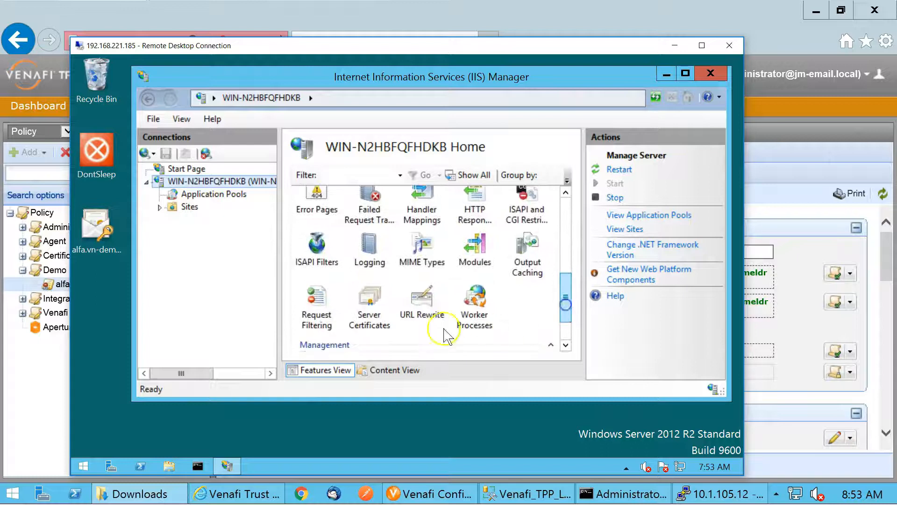
double_click(368, 301)
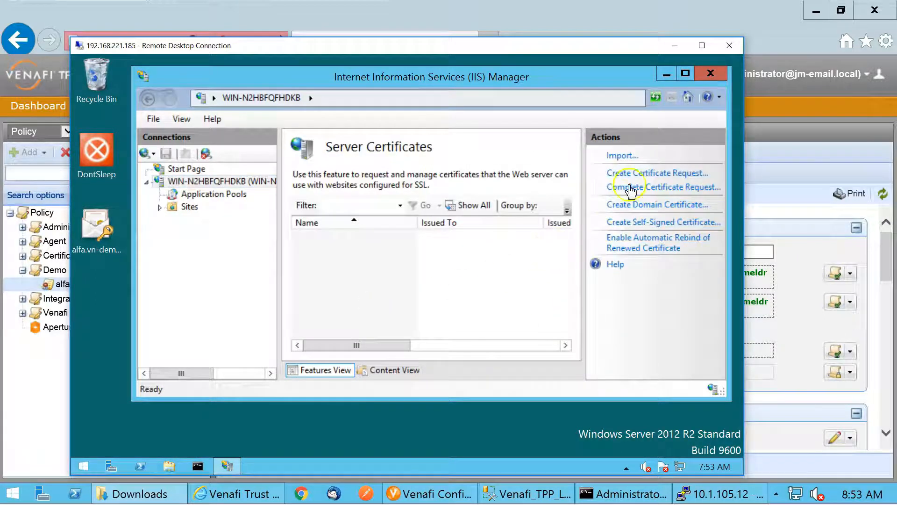
Start a certificate import and choose the alfa.vn-demo.com PFX file from the desktop
left_click(618, 156)
left_click(533, 176)
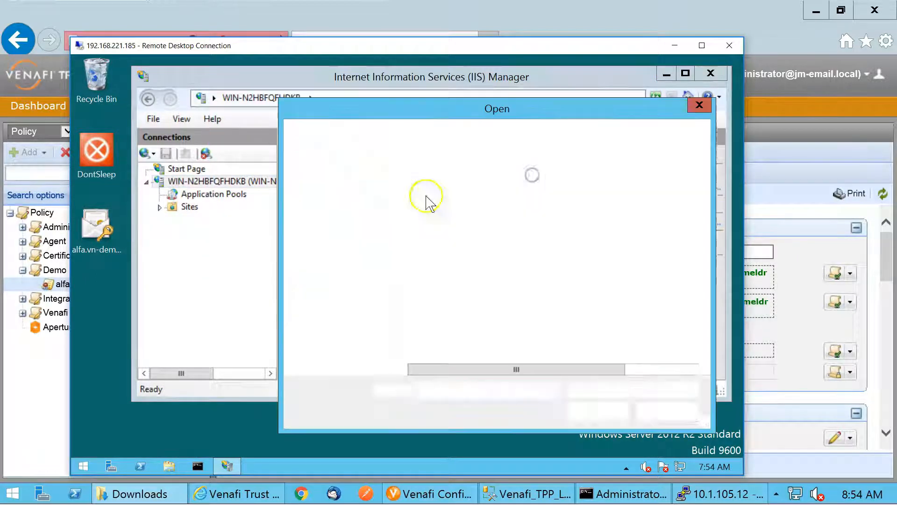
left_click(333, 196)
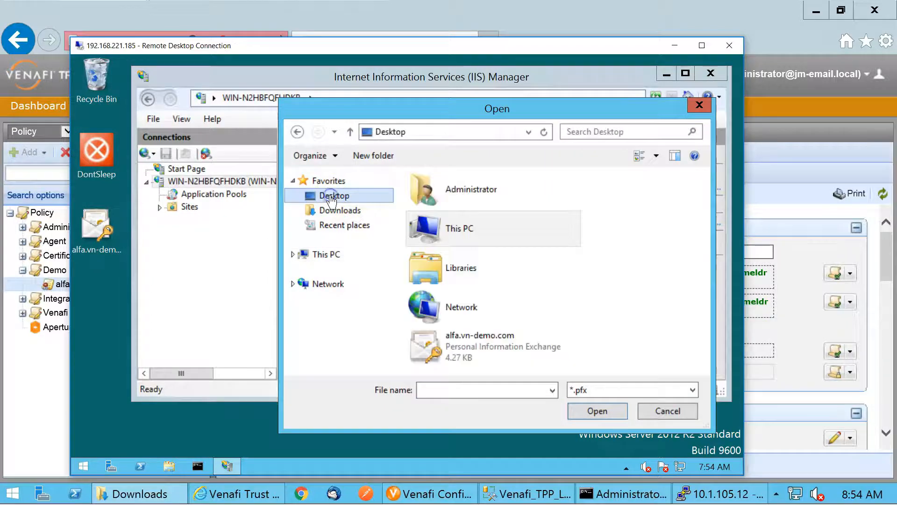
left_click(479, 350)
left_click(582, 411)
Enter the PFX password, set the certificate store to Web Hosting, and complete the import
left_click(476, 220)
type("••")
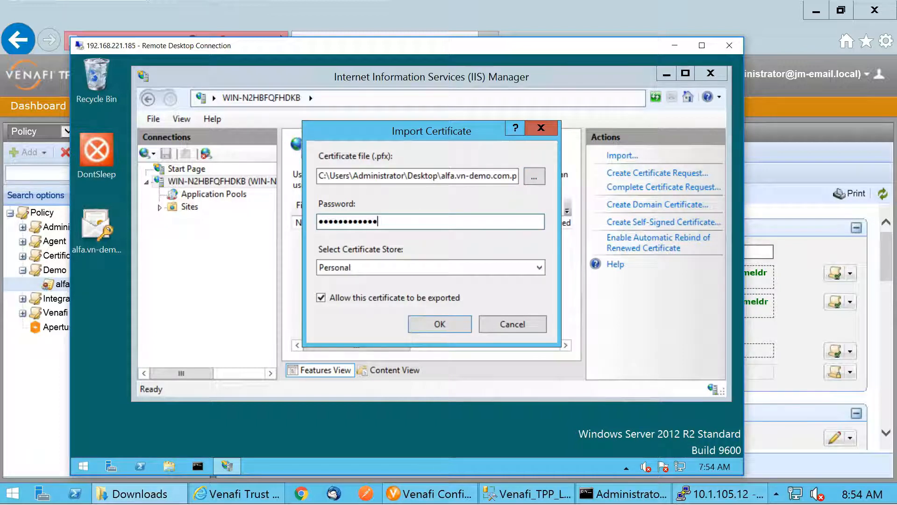
type("••••••••••••")
left_click(488, 267)
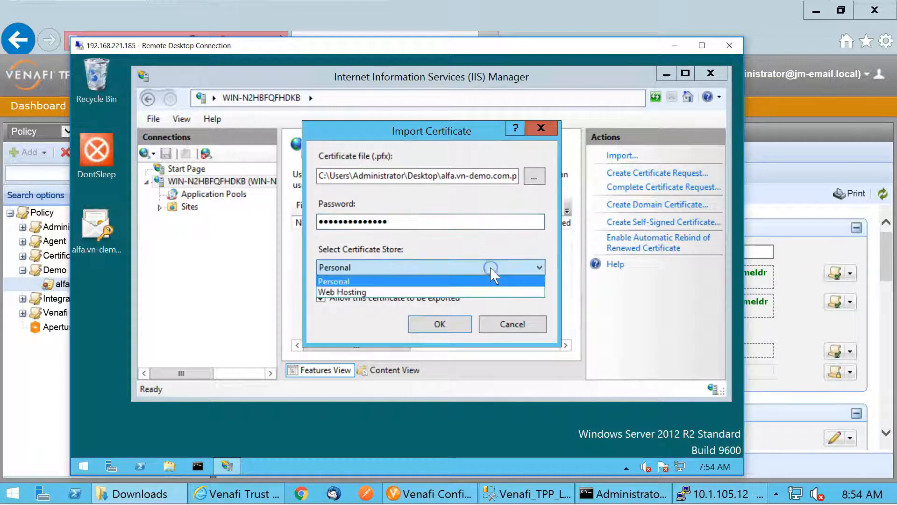
left_click(497, 291)
left_click(441, 325)
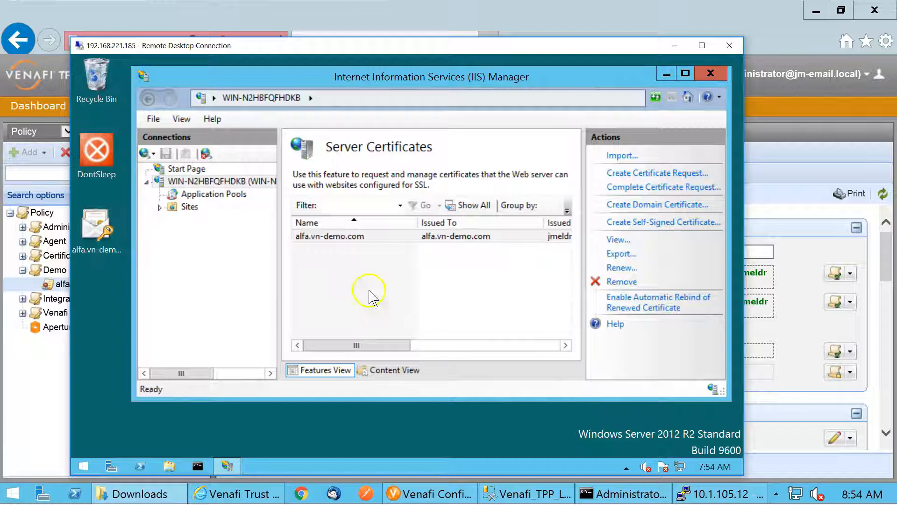
Assign alfa.vn-demo.com as the SSL certificate of the alfa site's https binding, and open that certificate from Server Certificates
left_click(159, 207)
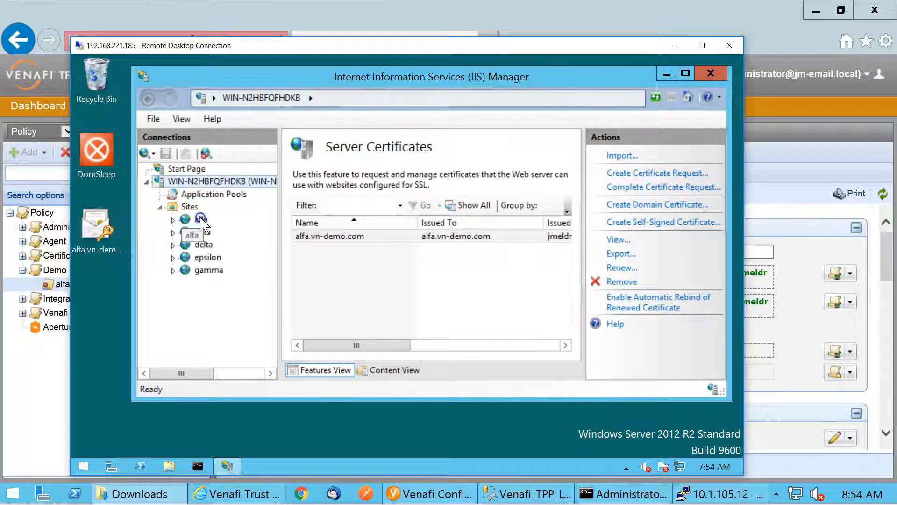
left_click(200, 220)
left_click(624, 201)
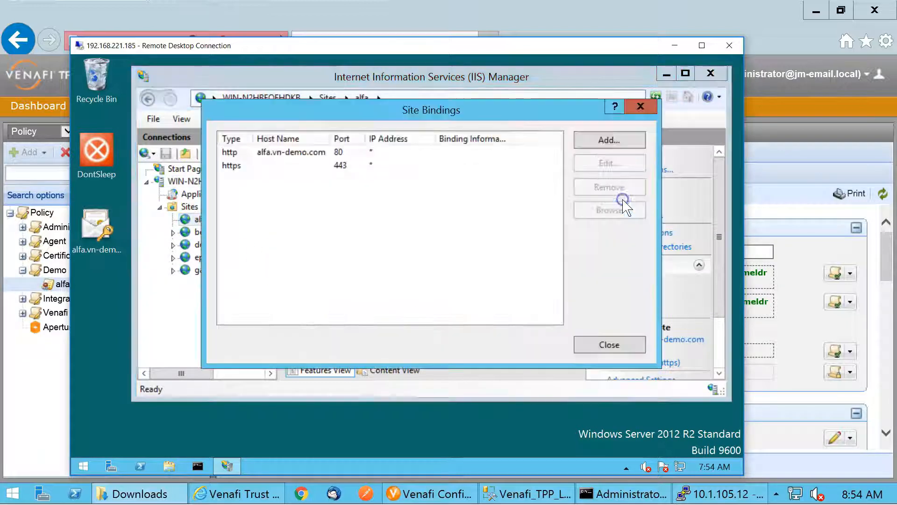
left_click(226, 168)
double_click(226, 168)
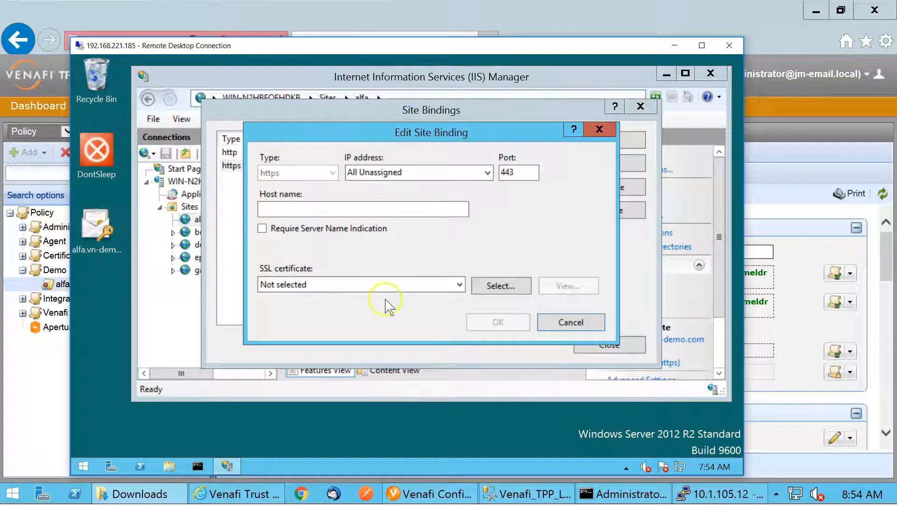
left_click(460, 284)
left_click(384, 310)
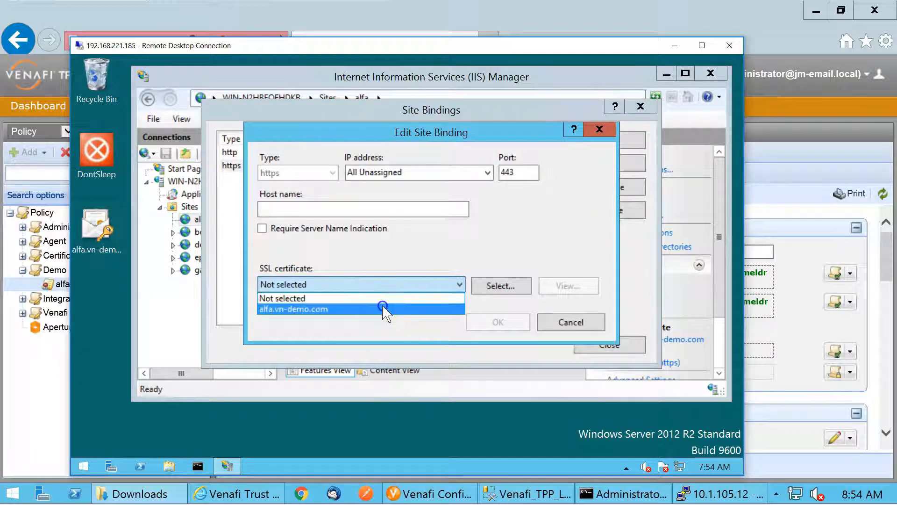
left_click(498, 323)
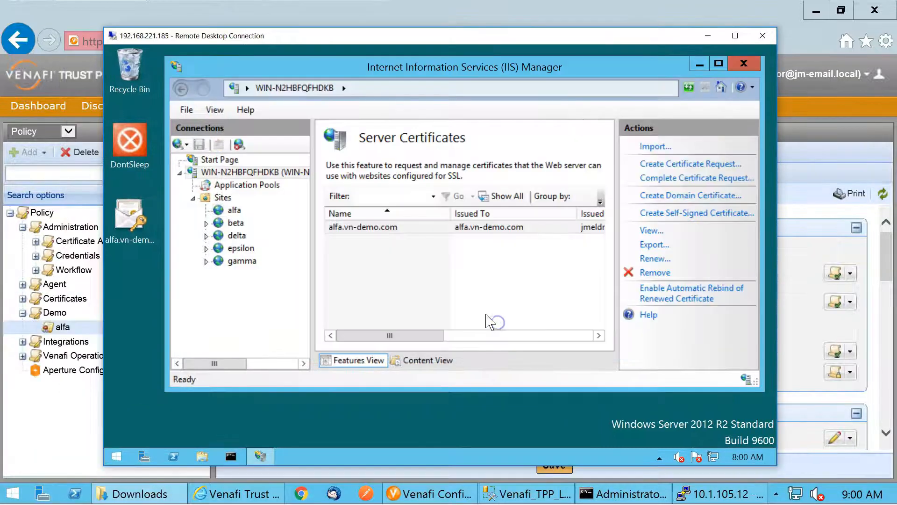
double_click(490, 228)
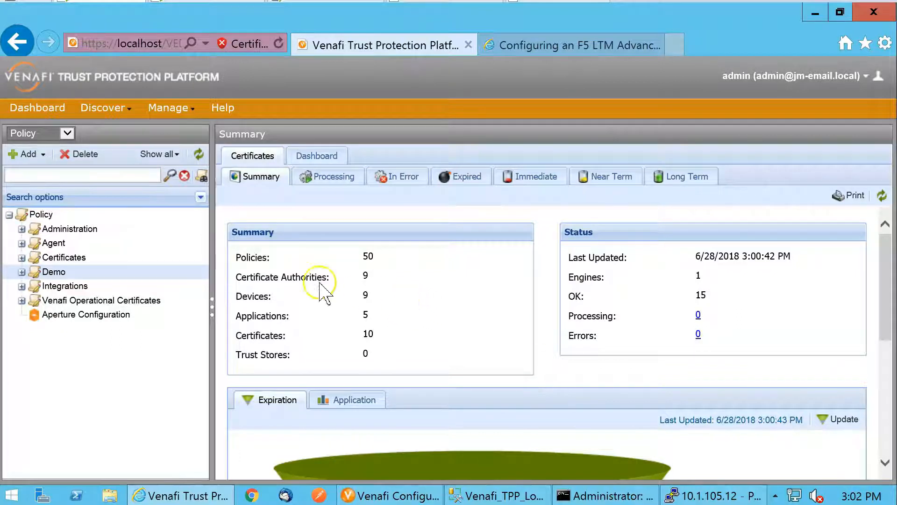
Examine device 192.168.221.165 under the Demo policy and the Local Computer Personal certificates in its Remote Desktop session
left_click(22, 272)
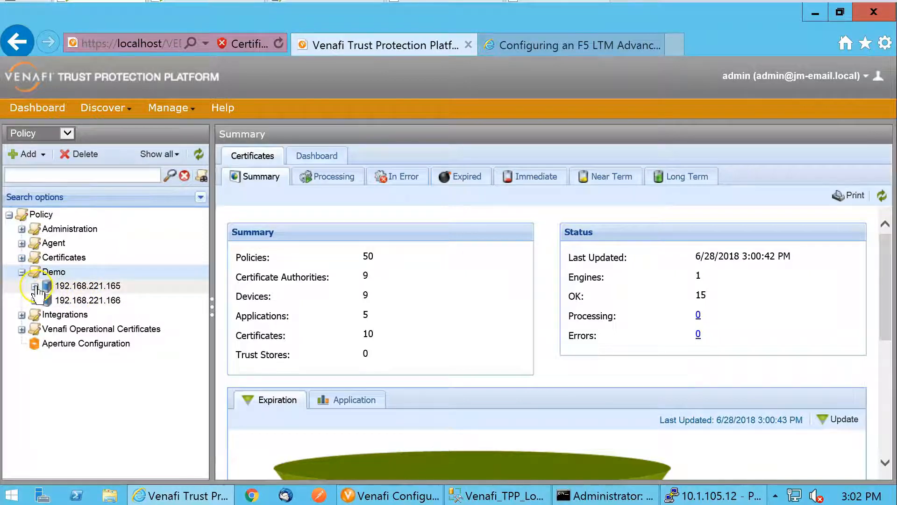
left_click(34, 286)
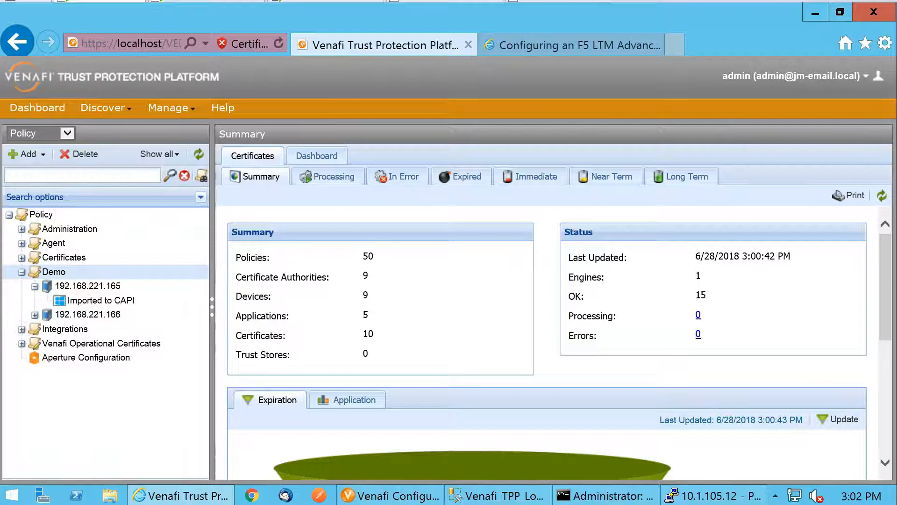
left_click_drag(896, 170, 836, 113)
left_click(380, 248)
left_click(386, 261)
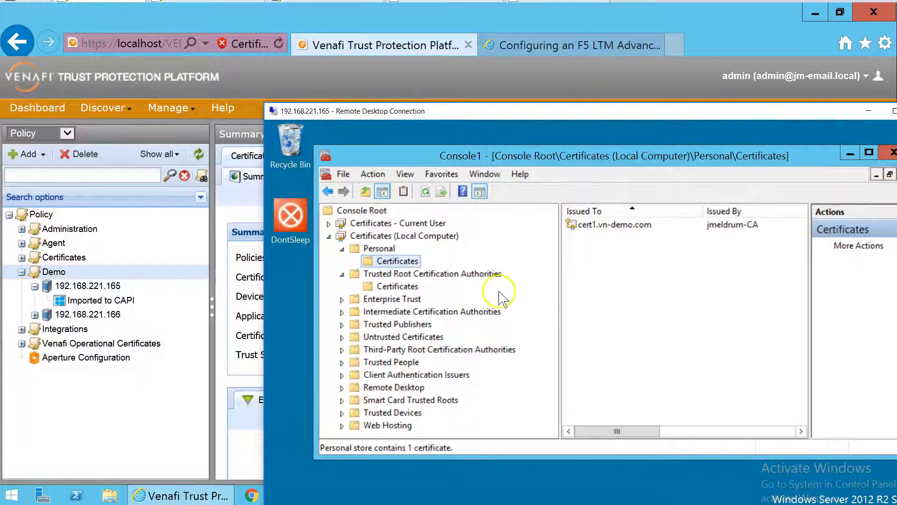
left_click(137, 412)
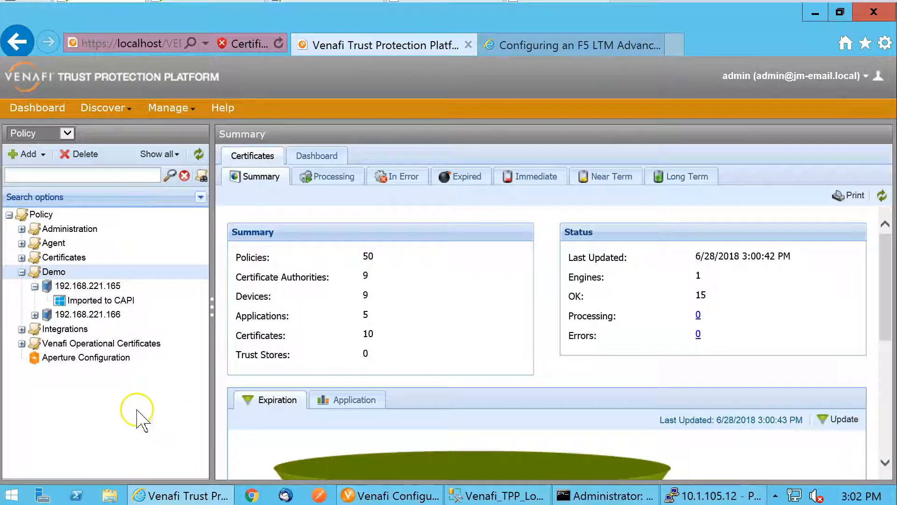
Start a new certificate in the Demo policy folder and open its certificate import form
right_click(58, 276)
mouse_move(121, 317)
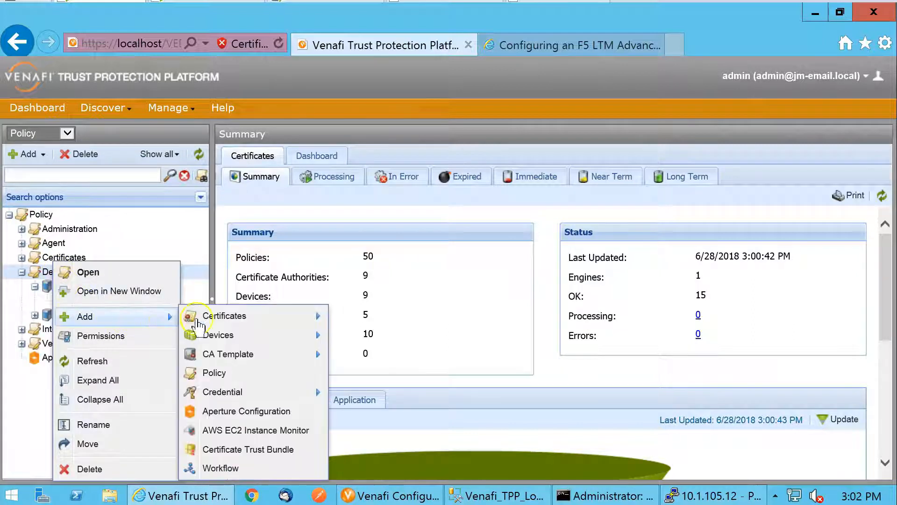
mouse_move(280, 316)
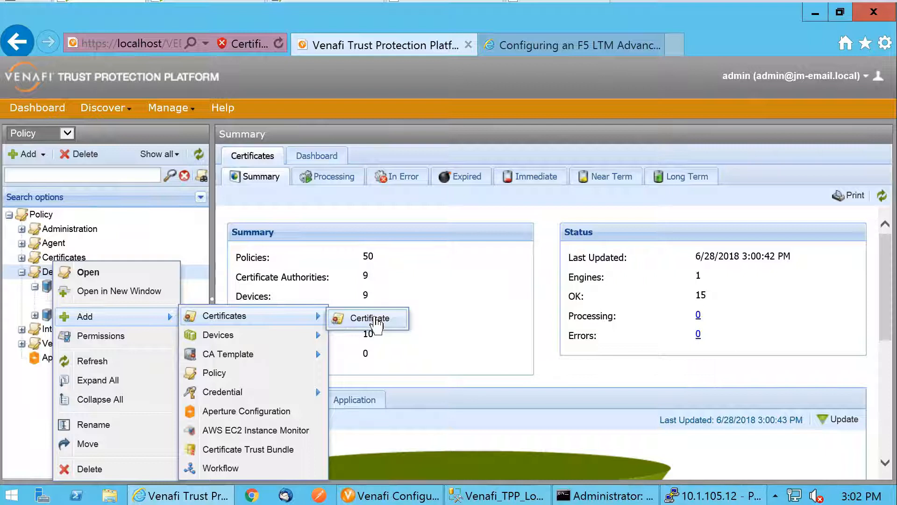
left_click(371, 319)
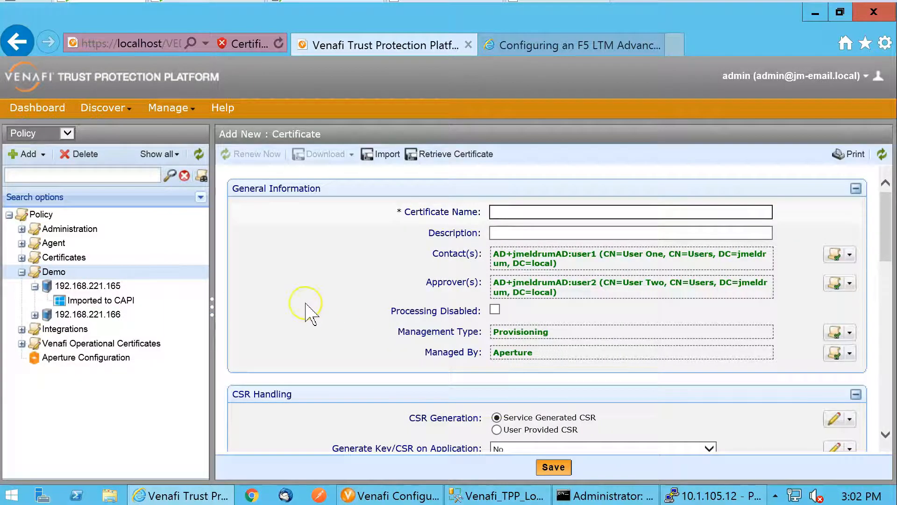
left_click(383, 156)
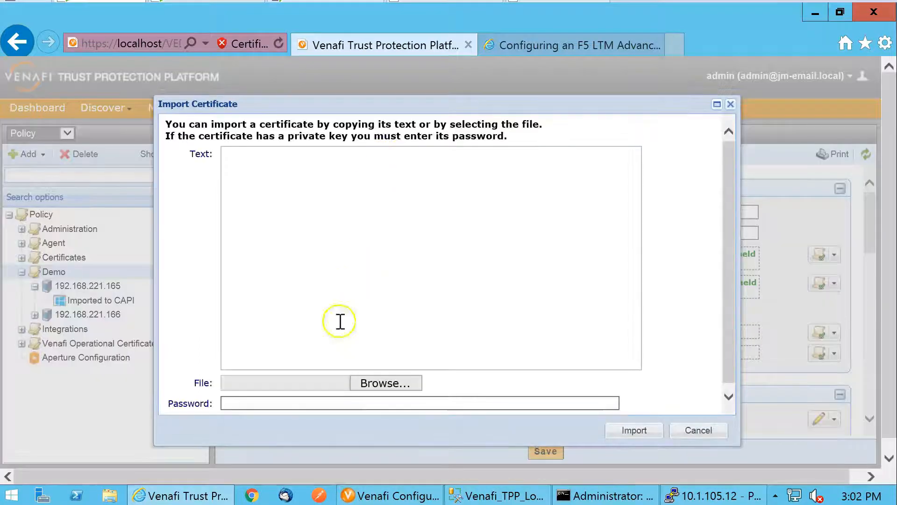
Choose the certificate file, enter its private key password, and import it with the uploaded values
left_click(374, 383)
left_click(261, 222)
left_click(442, 395)
left_click(358, 401)
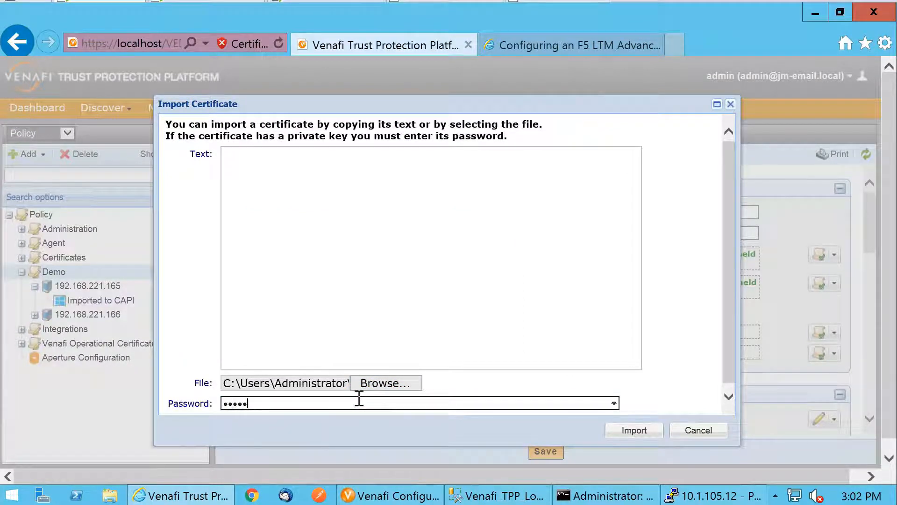
type("•••••••••••••")
left_click(634, 429)
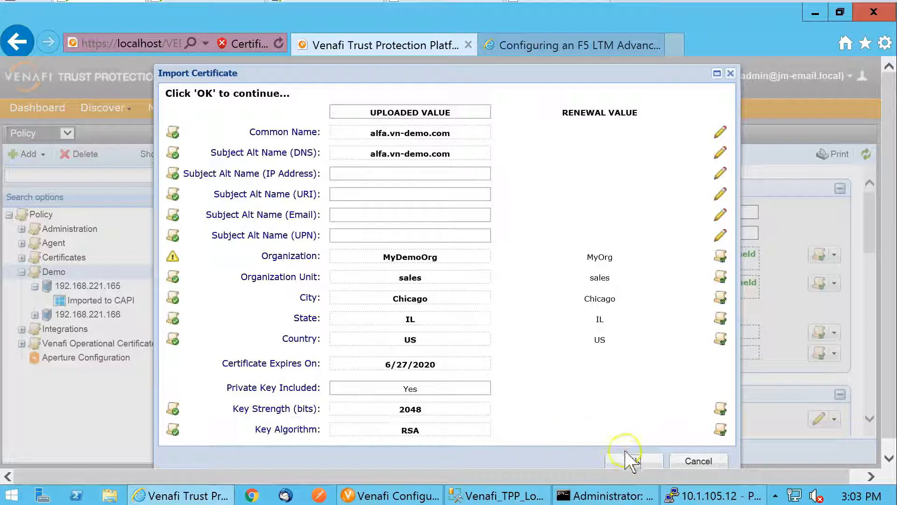
left_click(634, 462)
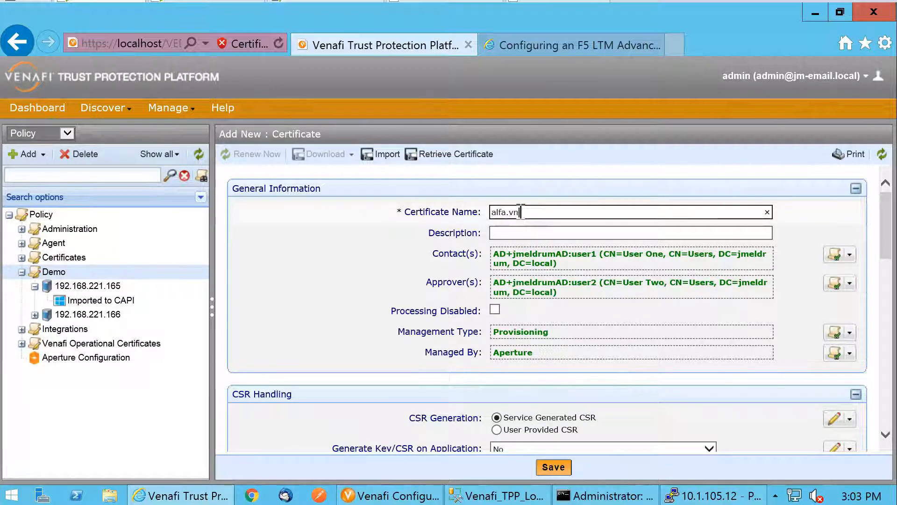
Name the certificate alfa.vn-demo.com, review its subject and private key settings, and save it
type("o.com")
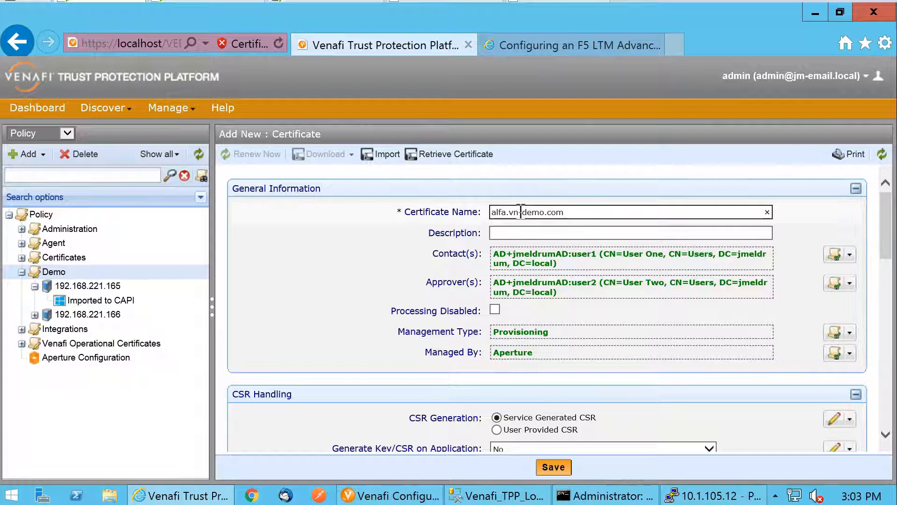
scroll(601, 304, "down", 4)
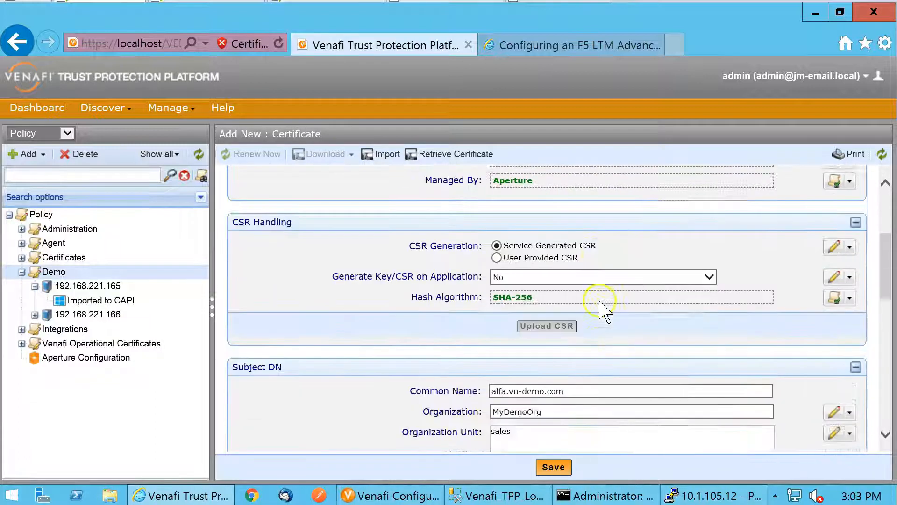
scroll(603, 309, "down", 2)
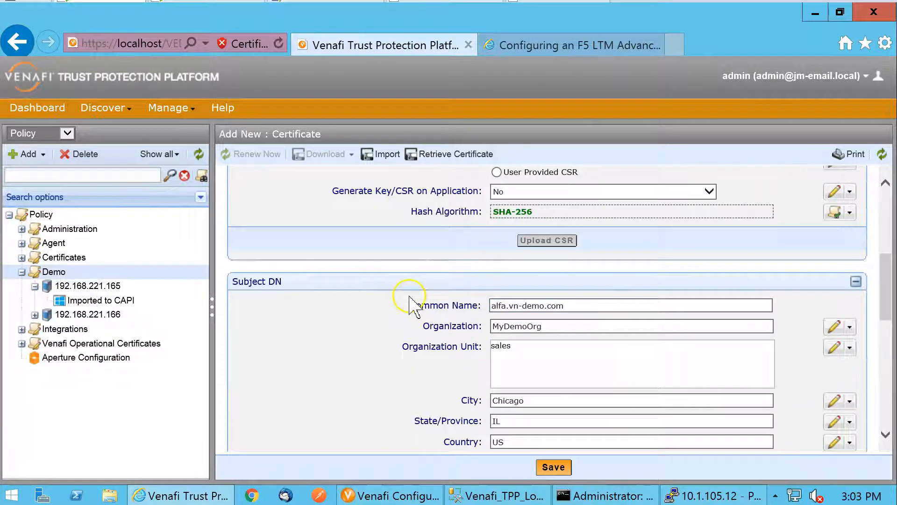
scroll(411, 303, "down", 5)
scroll(411, 303, "down", 2)
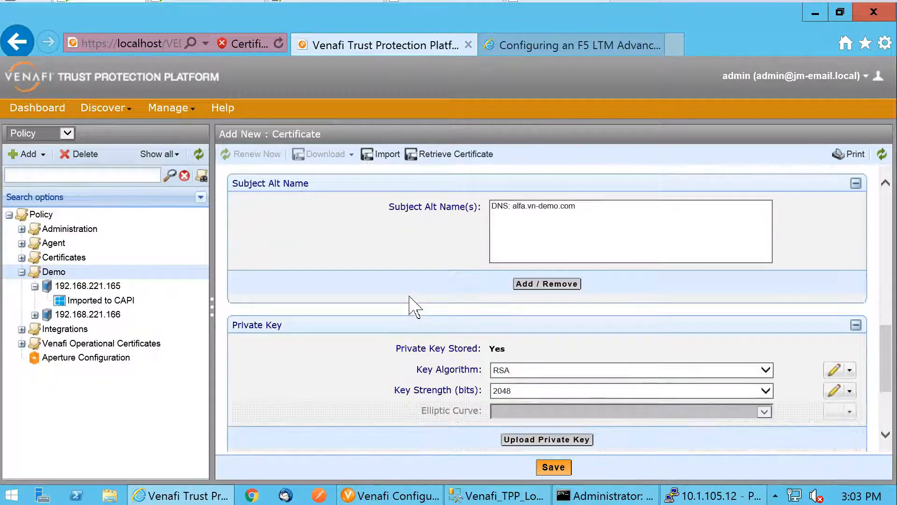
scroll(410, 302, "down", 3)
left_click(550, 469)
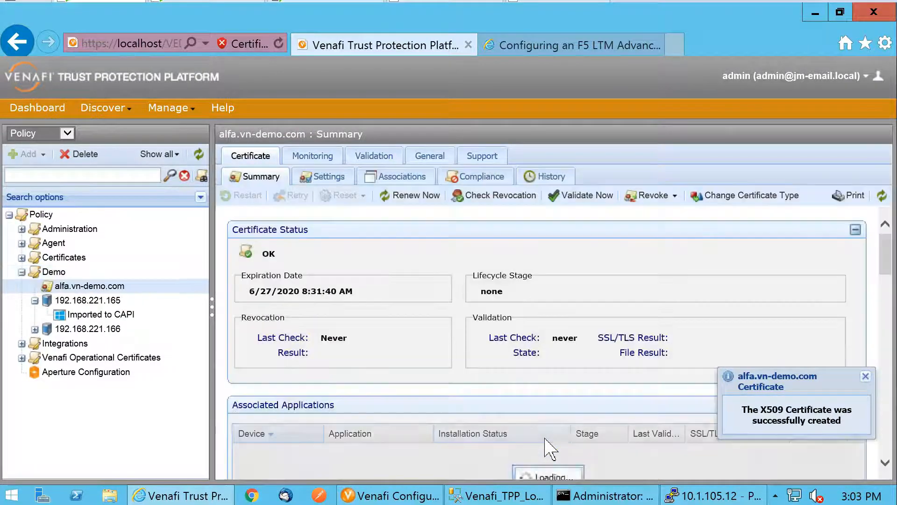
Associate the alfa.vn-demo.com certificate with the Imported to CAPI application on device 192.168.221.165
left_click(98, 290)
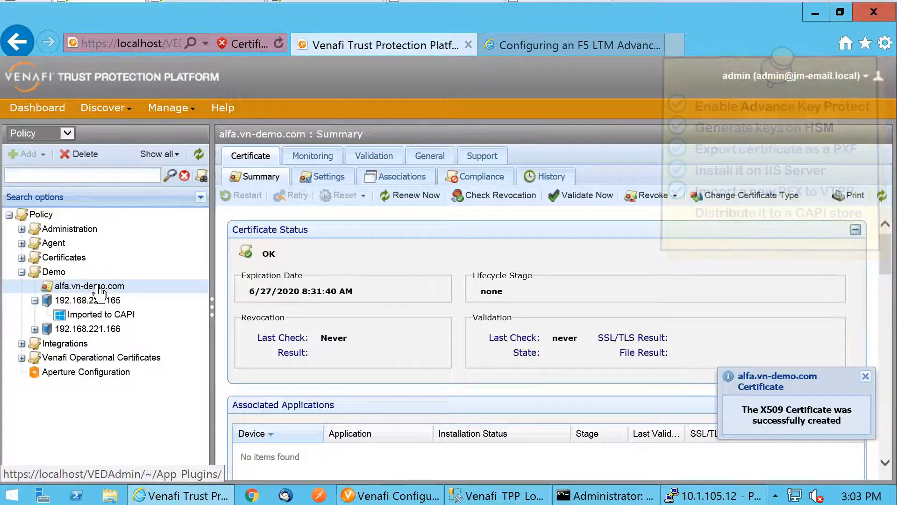
left_click(93, 280)
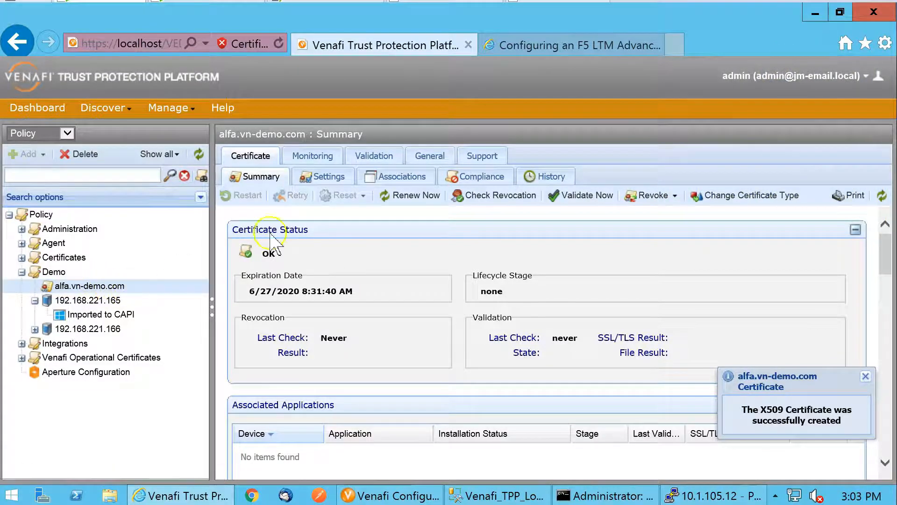
left_click(388, 178)
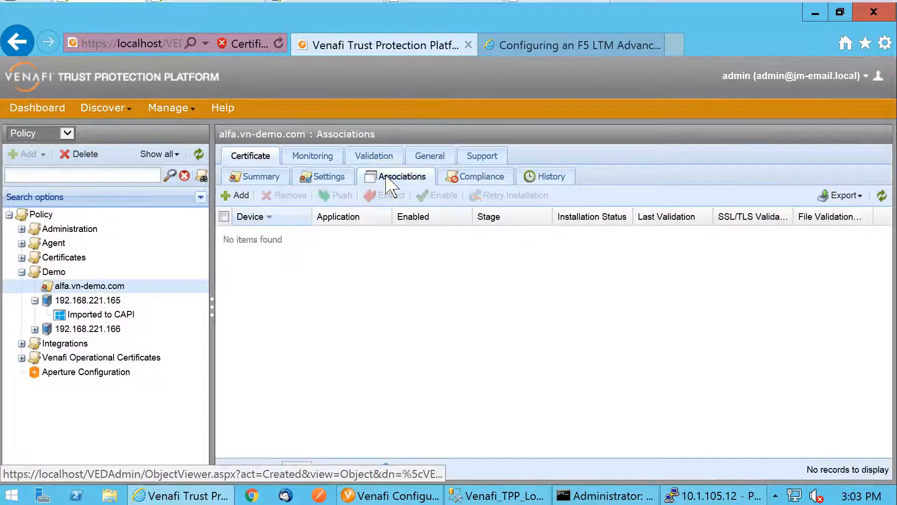
left_click(240, 197)
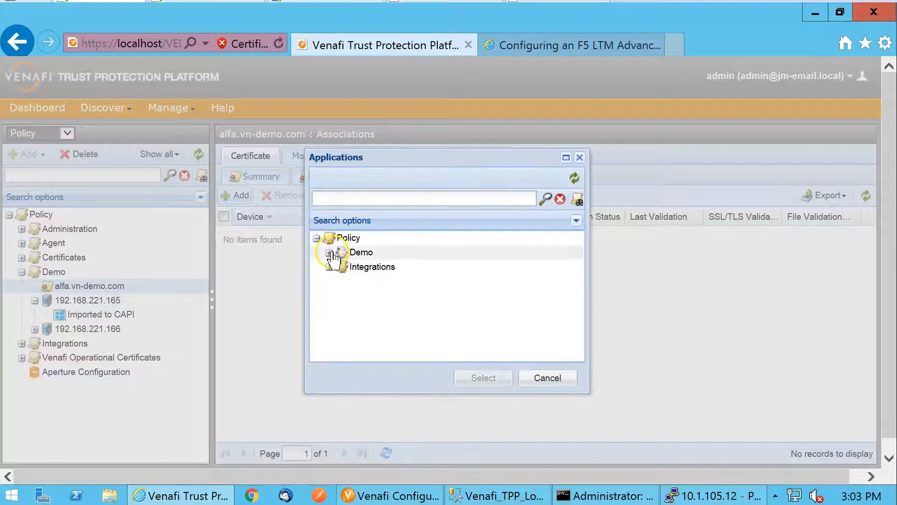
left_click(330, 254)
left_click(342, 267)
left_click(404, 281)
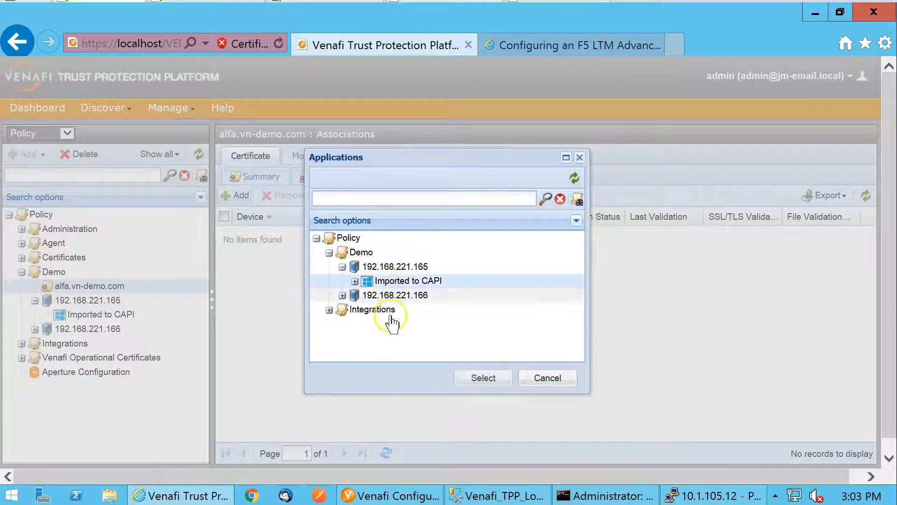
left_click(484, 378)
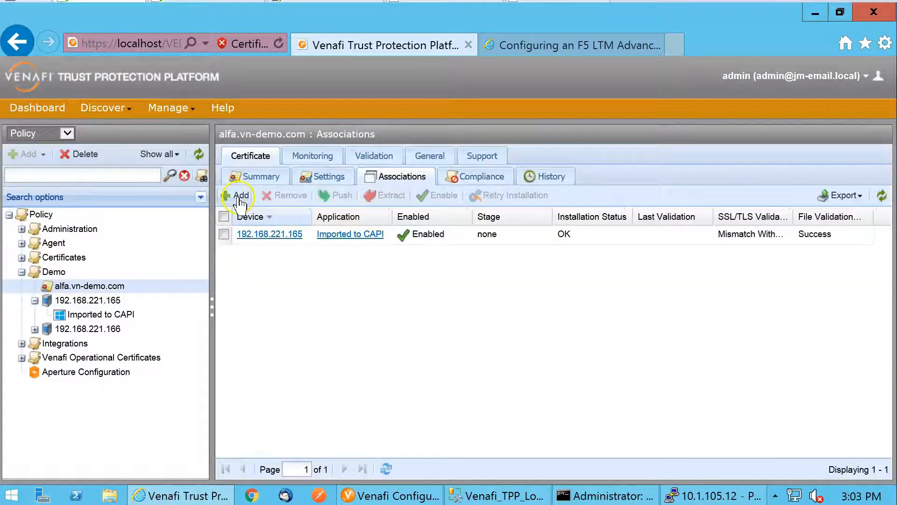
Associate the certificate with the application on device 192.168.221.166 in the Demo policy as well
left_click(240, 197)
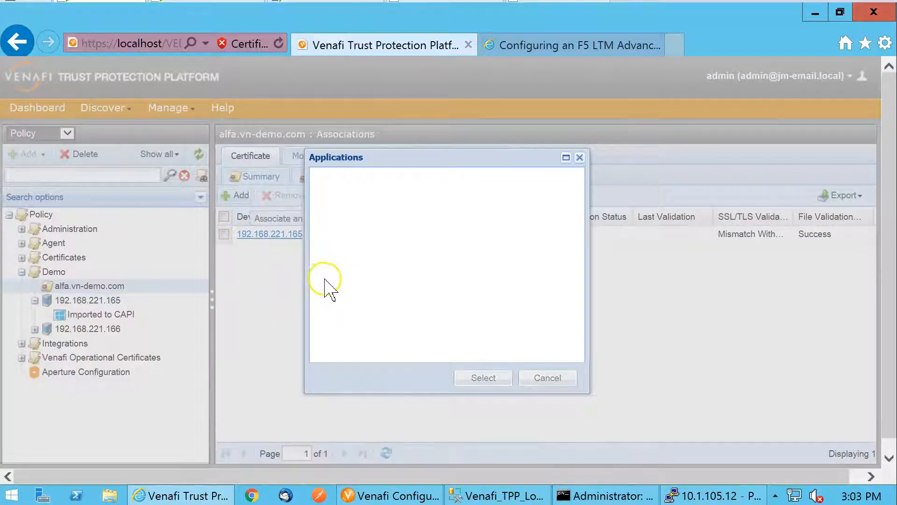
left_click(329, 253)
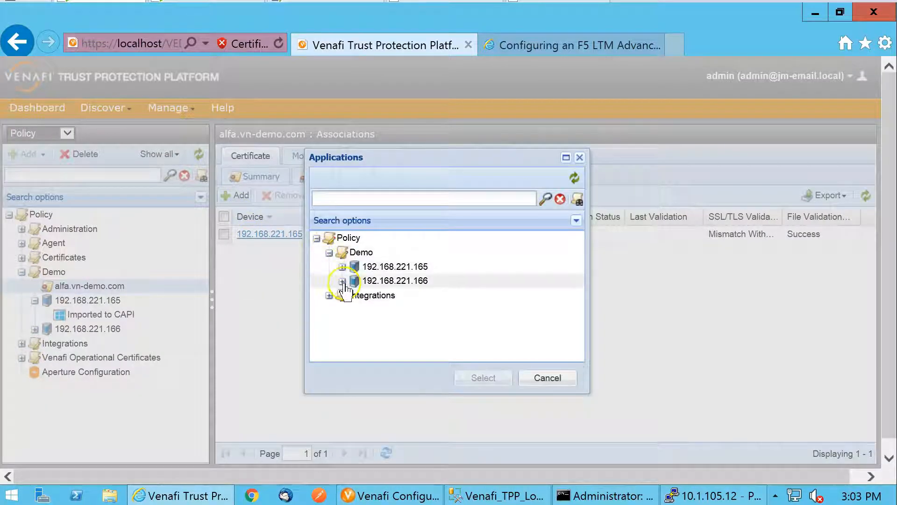
left_click(342, 281)
left_click(399, 295)
left_click(484, 378)
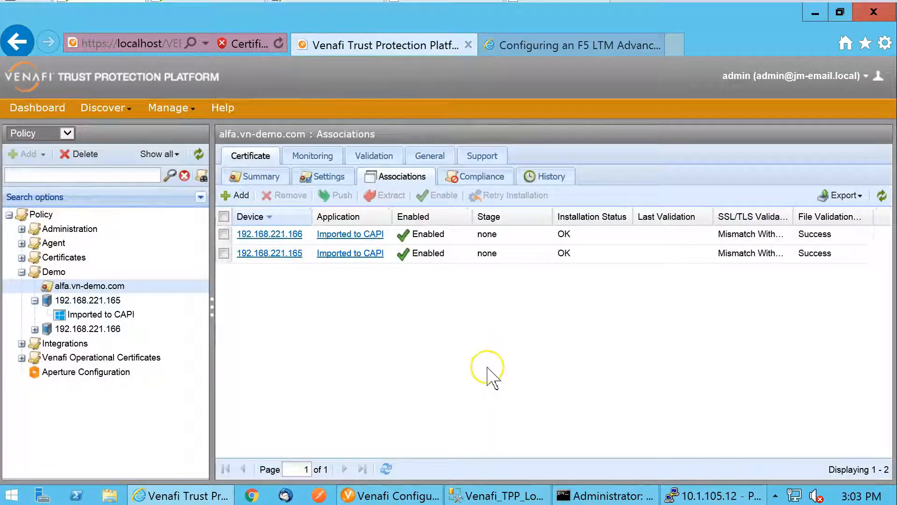
Push the alfa.vn-demo.com certificate to both associated Imported to CAPI applications
left_click(224, 217)
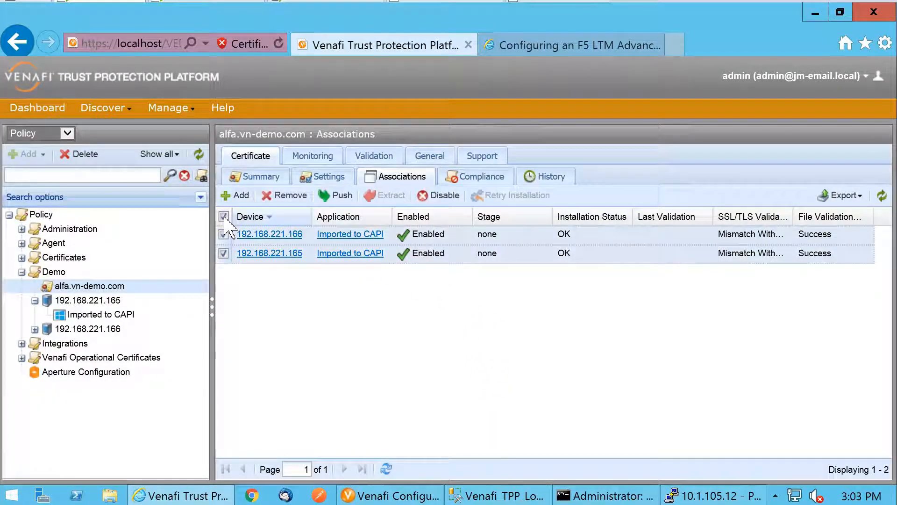
left_click(330, 197)
left_click(452, 302)
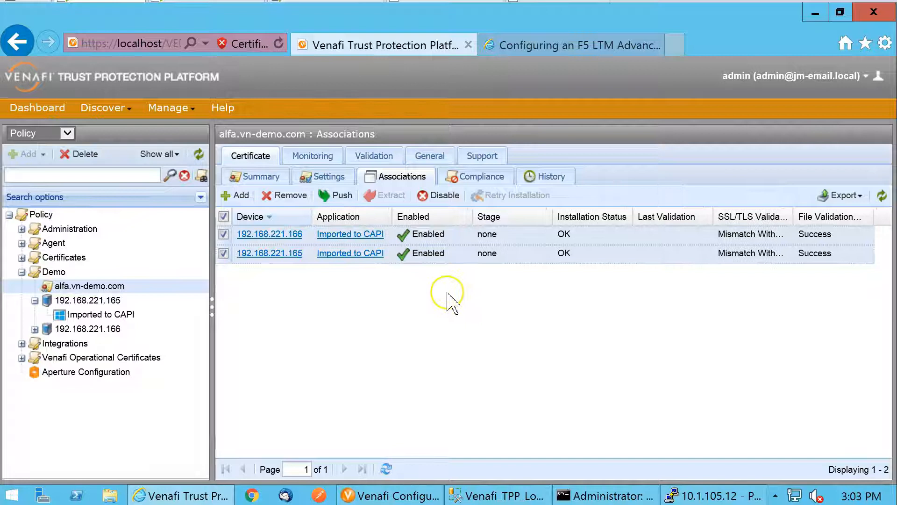
Switch to the 192.168.221.165 Remote Desktop session, refresh the Personal certificates, and select alfa.vn-demo.com
key("alt+Tab")
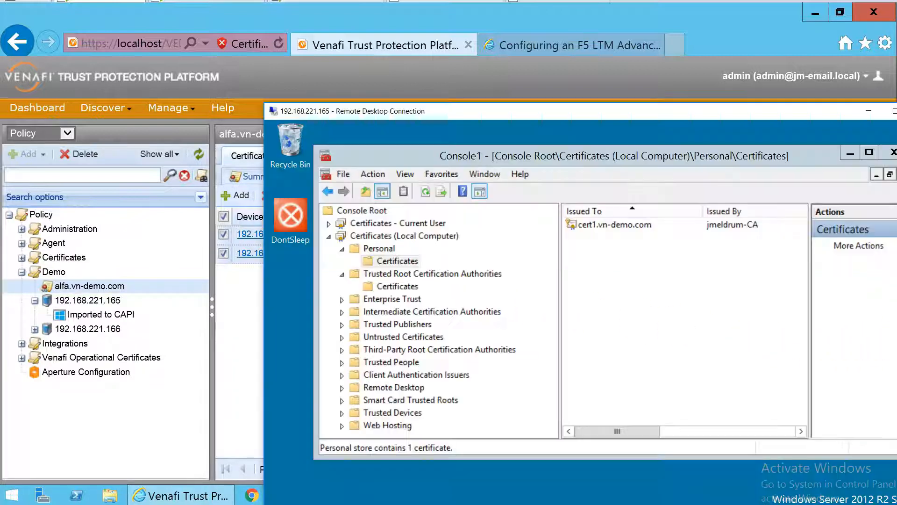
left_click(427, 192)
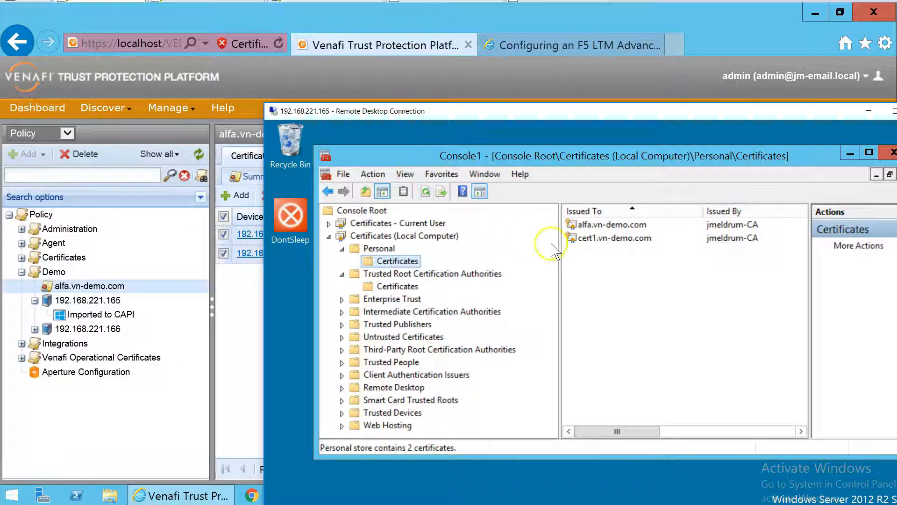
left_click(599, 226)
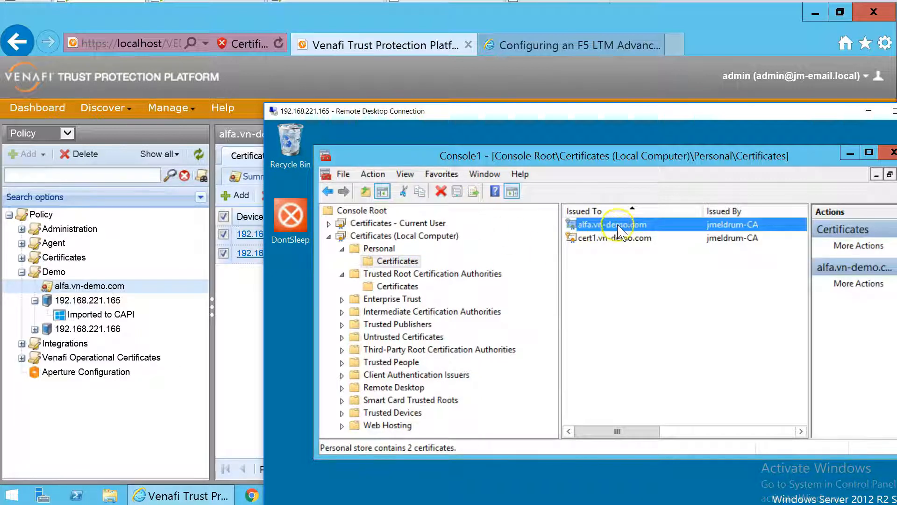
Open the alfa.vn-demo.com certificate's details and highlight the last digits of its serial number
double_click(639, 226)
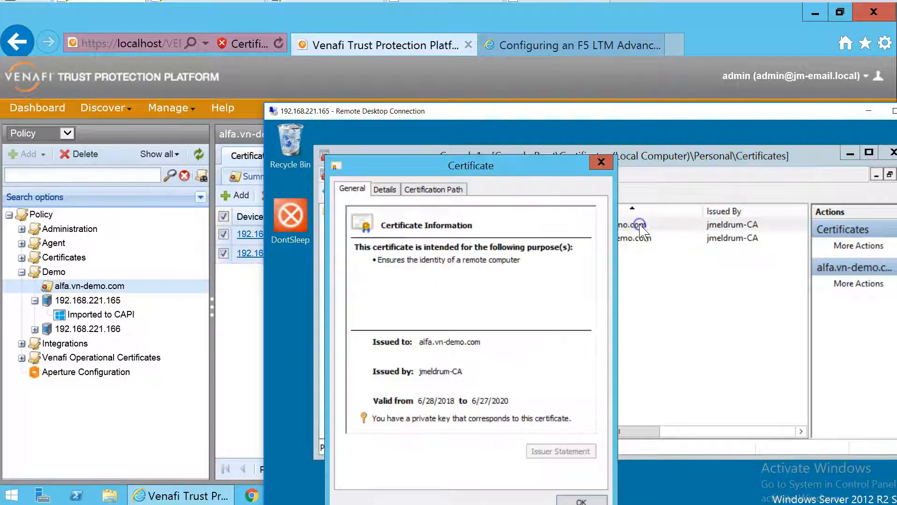
left_click(384, 190)
left_click(411, 260)
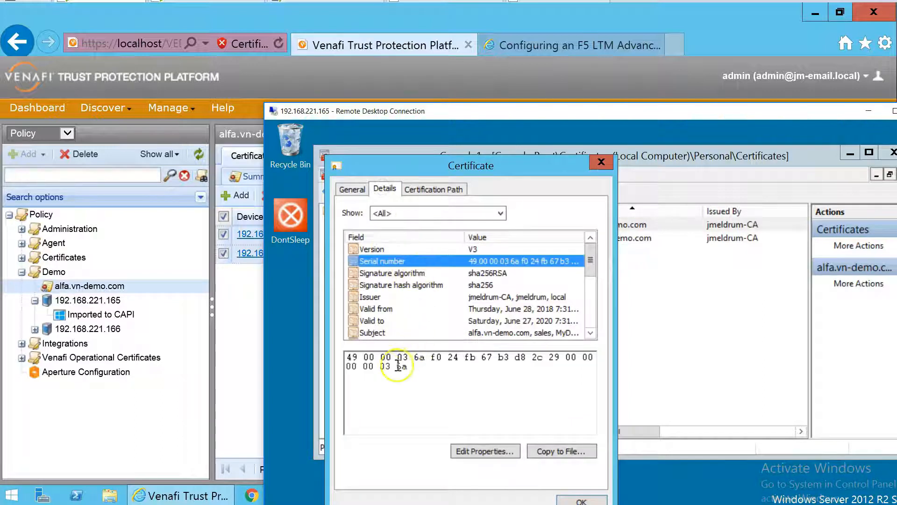
left_click_drag(380, 366, 416, 368)
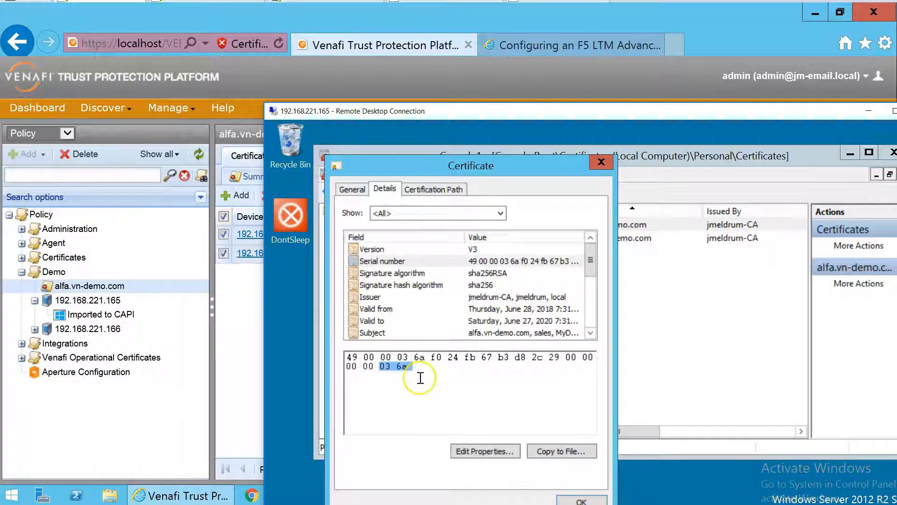
Switch back to Venafi Trust Protection Platform and check the serial number in the alfa.vn-demo.com certificate summary against the installed certificate
left_click(114, 287)
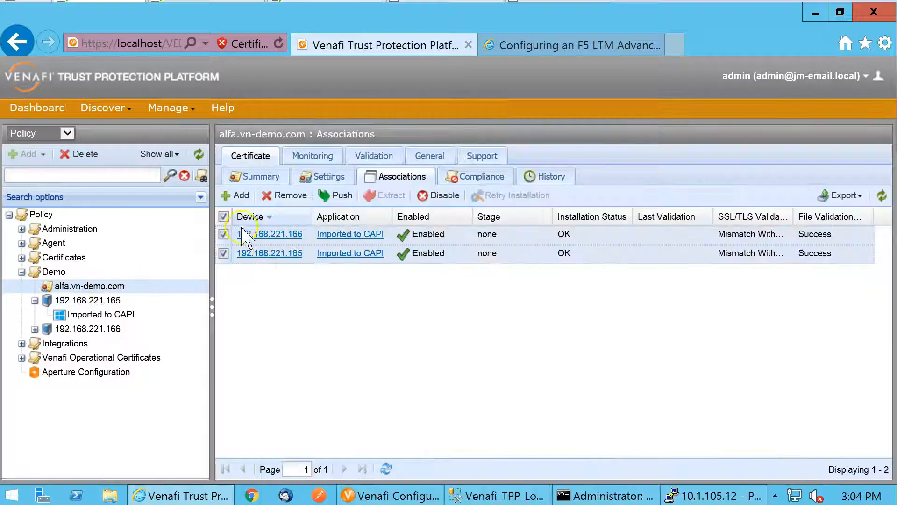
left_click(258, 177)
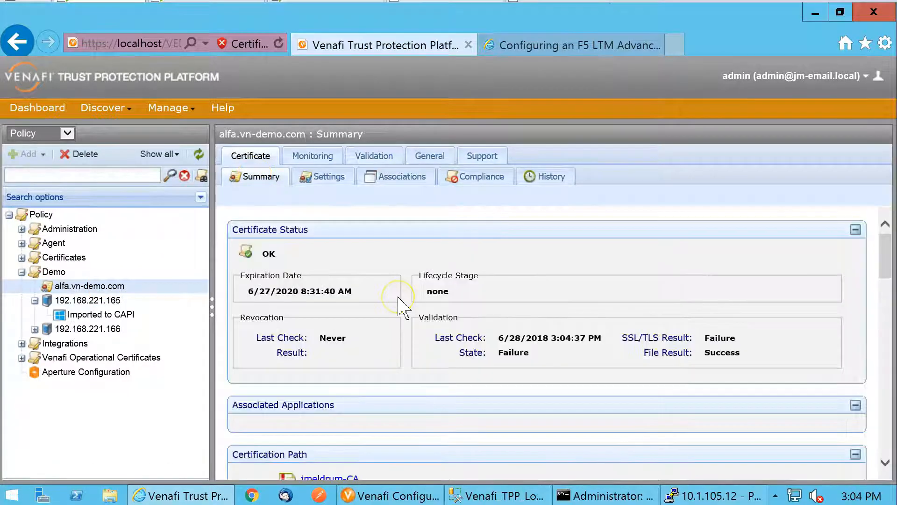
scroll(401, 306, "down", 3)
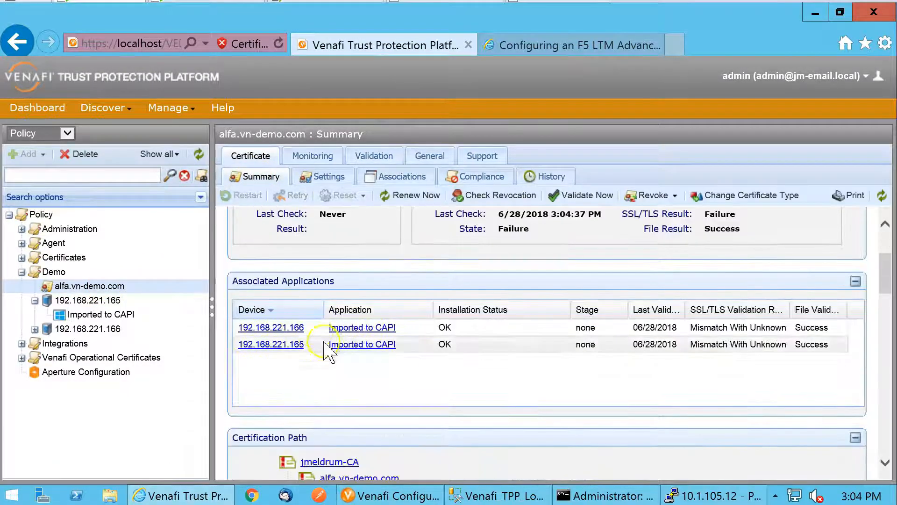
scroll(418, 347, "down", 4)
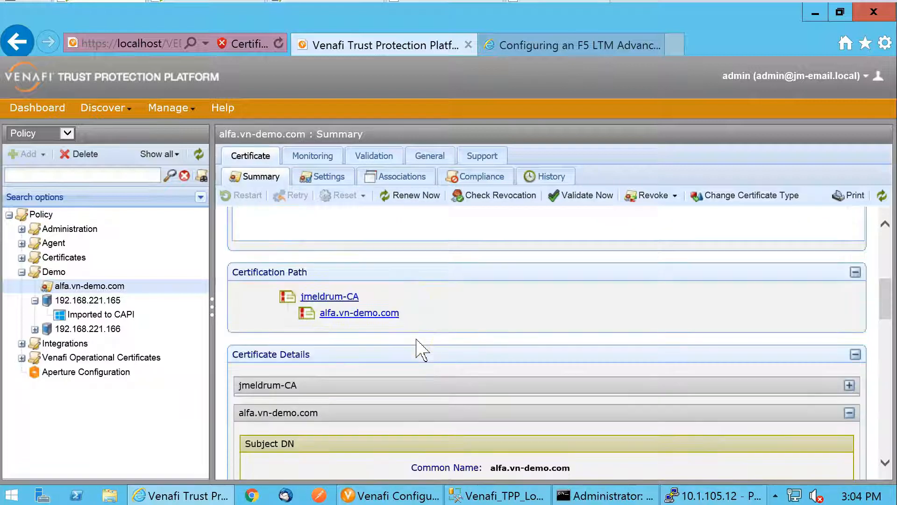
scroll(422, 350, "down", 4)
scroll(422, 349, "down", 4)
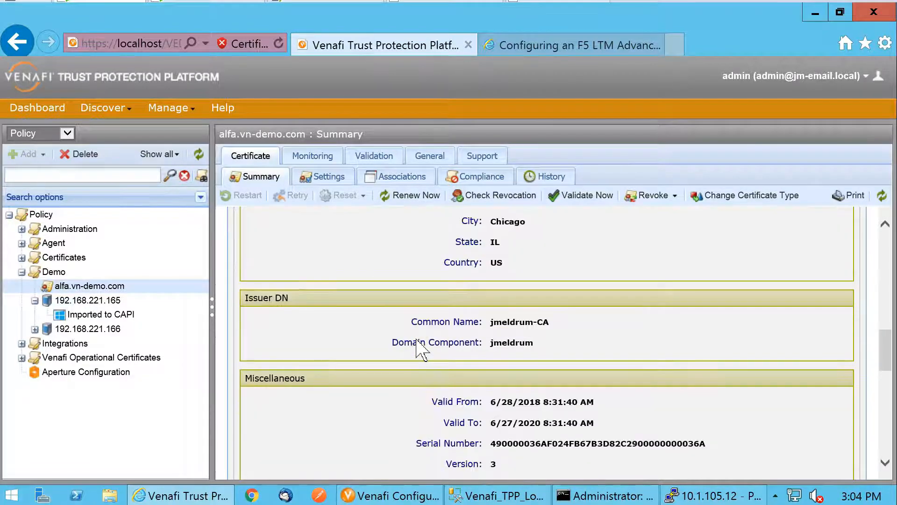
left_click_drag(682, 443, 721, 446)
left_click(720, 445)
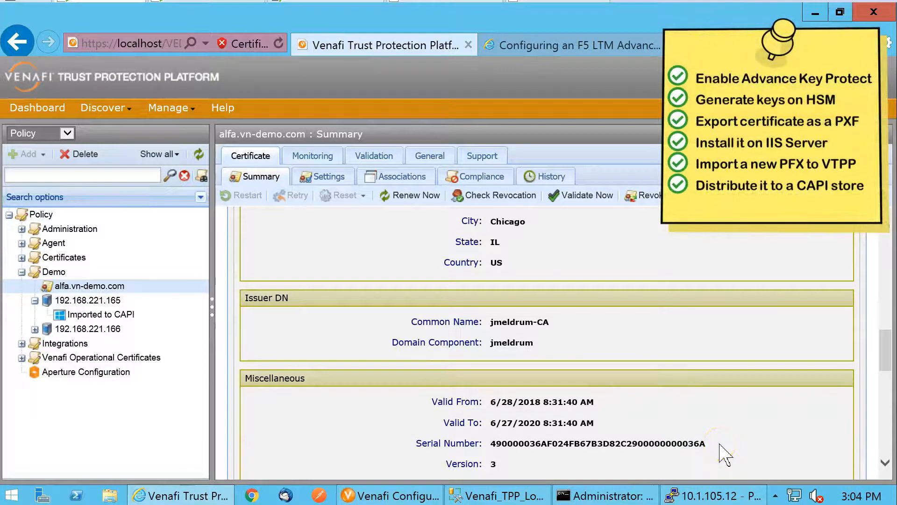